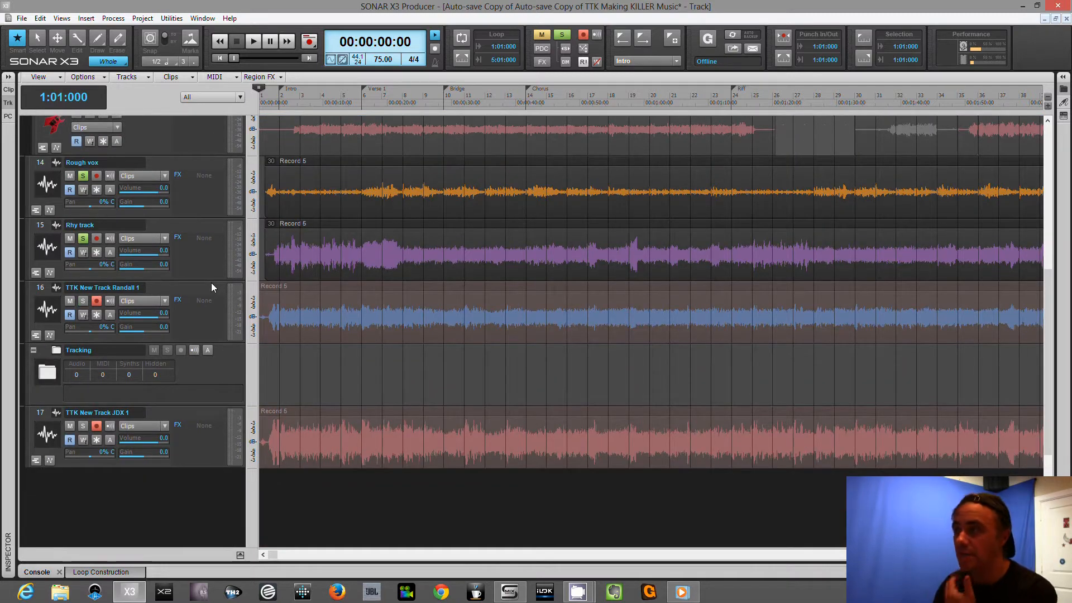
View the project's file information notes and return to the track view.
{"action": "left_click", "coordinate": [142, 18]}
{"action": "left_click", "coordinate": [167, 31]}
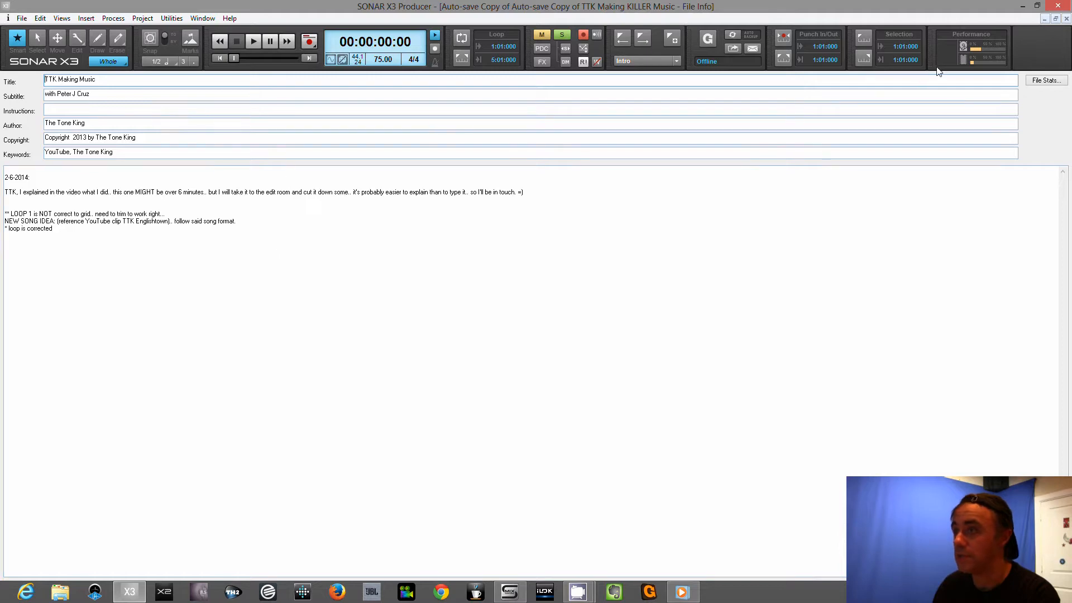
{"action": "left_click", "coordinate": [1067, 19]}
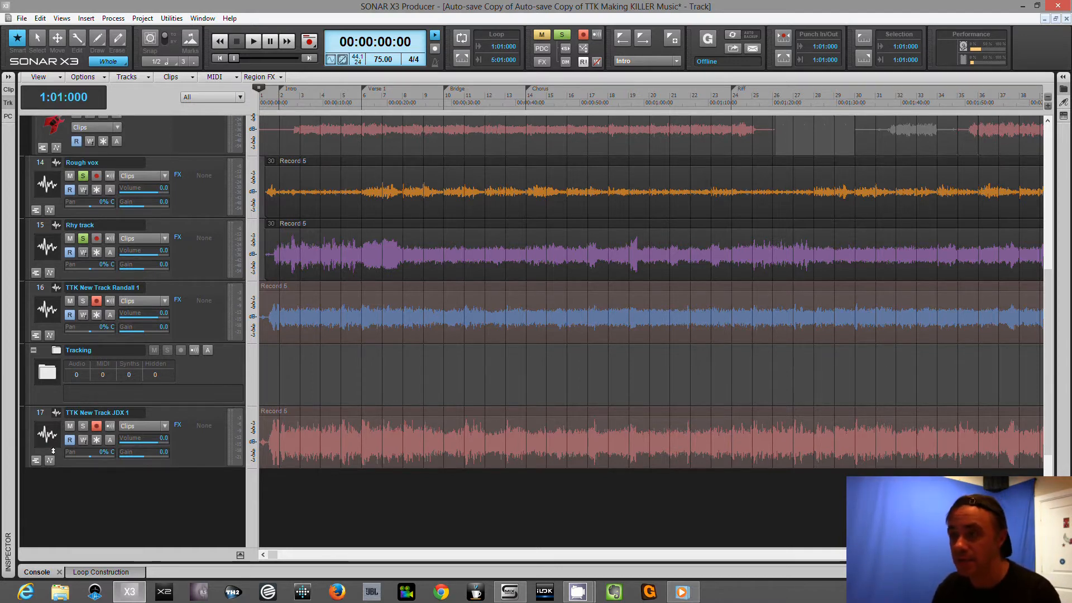
Show the take lanes of the TTK New Track JDX 1 and TTK New Track Randall 1 tracks, and collapse them again.
{"action": "left_click", "coordinate": [37, 461]}
{"action": "scroll", "coordinate": [160, 461], "scroll_direction": "down", "scroll_amount": 5}
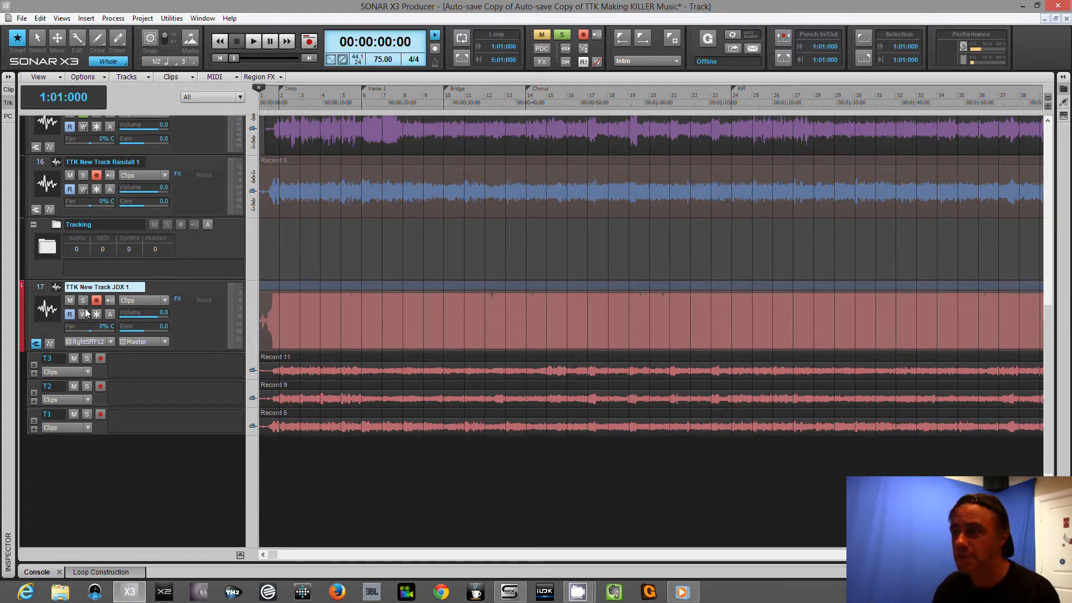
{"action": "left_click", "coordinate": [38, 212]}
{"action": "left_click", "coordinate": [37, 218]}
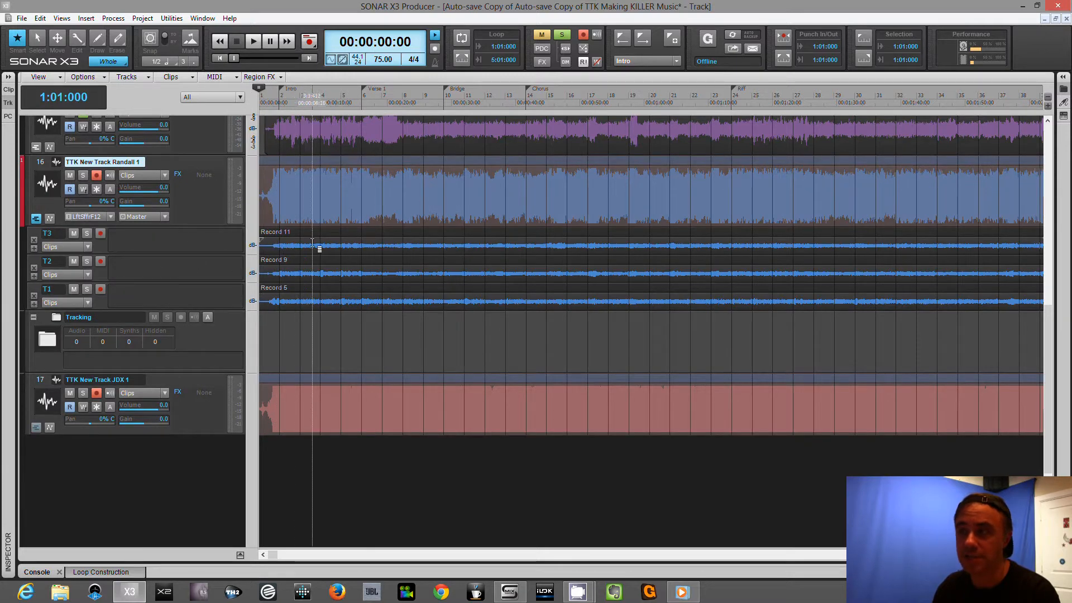
{"action": "left_click", "coordinate": [35, 219]}
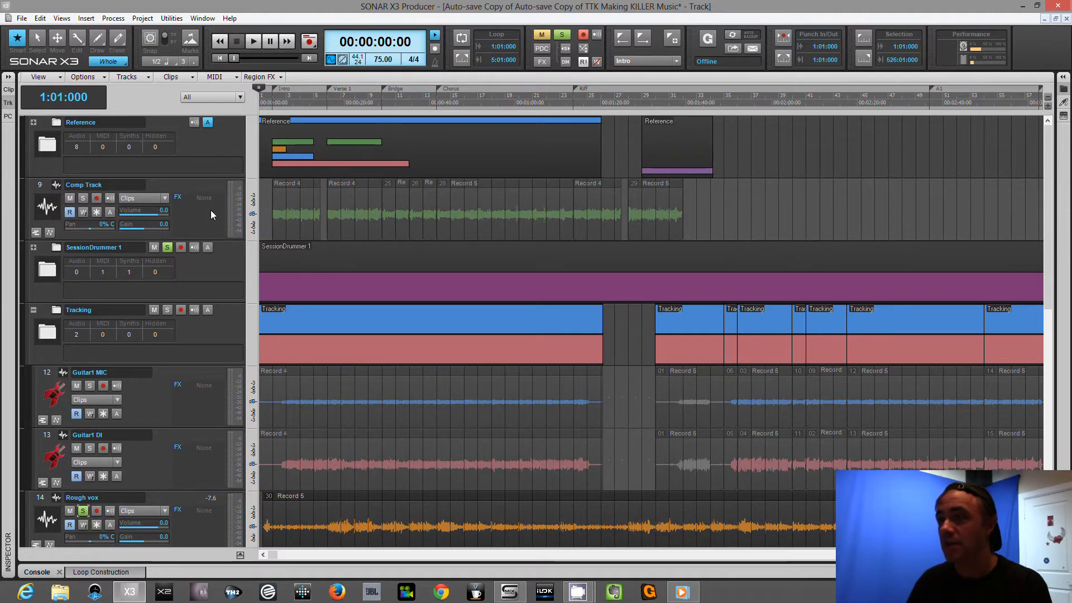
Move the TTK New Track Randall 1 track into the FINAL TRACKING folder.
{"action": "scroll", "coordinate": [209, 208], "scroll_direction": "down", "scroll_amount": 3}
{"action": "scroll", "coordinate": [209, 206], "scroll_direction": "down", "scroll_amount": 2}
{"action": "scroll", "coordinate": [208, 207], "scroll_direction": "down", "scroll_amount": 3}
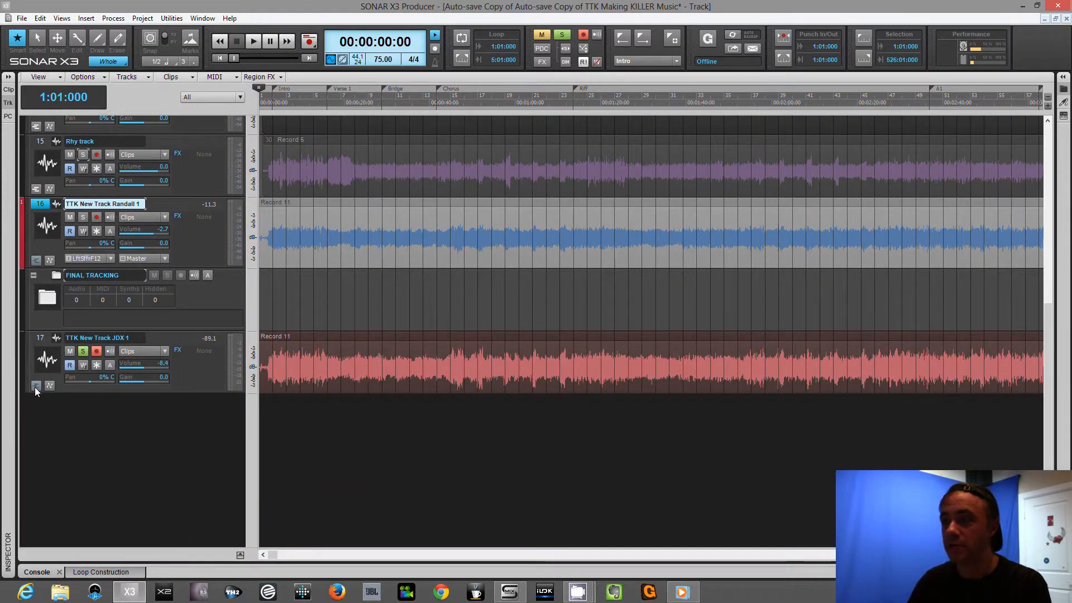
{"action": "left_click", "coordinate": [188, 336]}
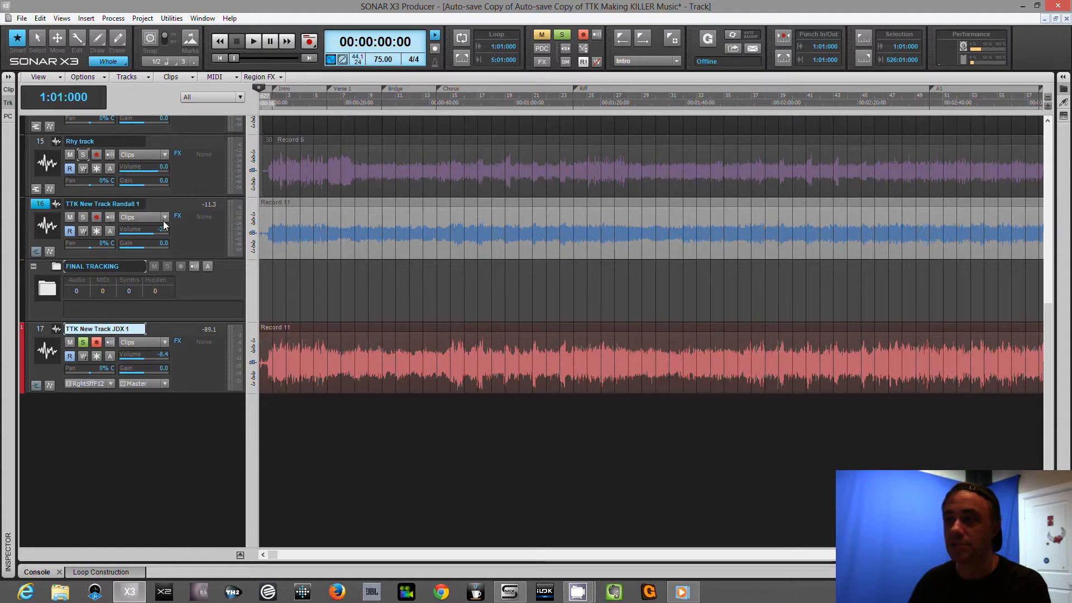
{"action": "left_click", "coordinate": [184, 204]}
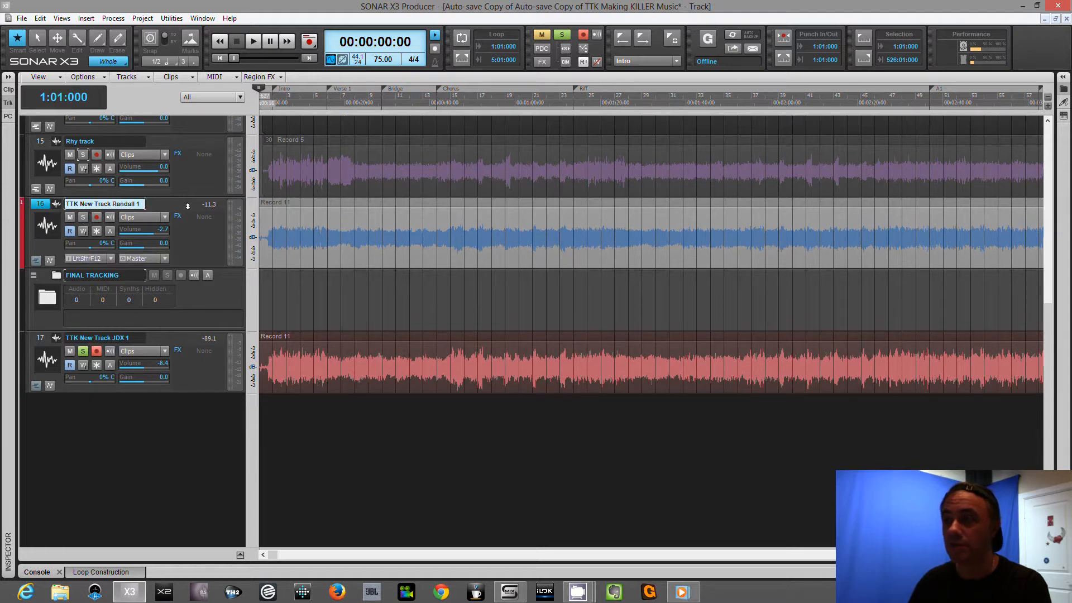
{"action": "right_click", "coordinate": [37, 208]}
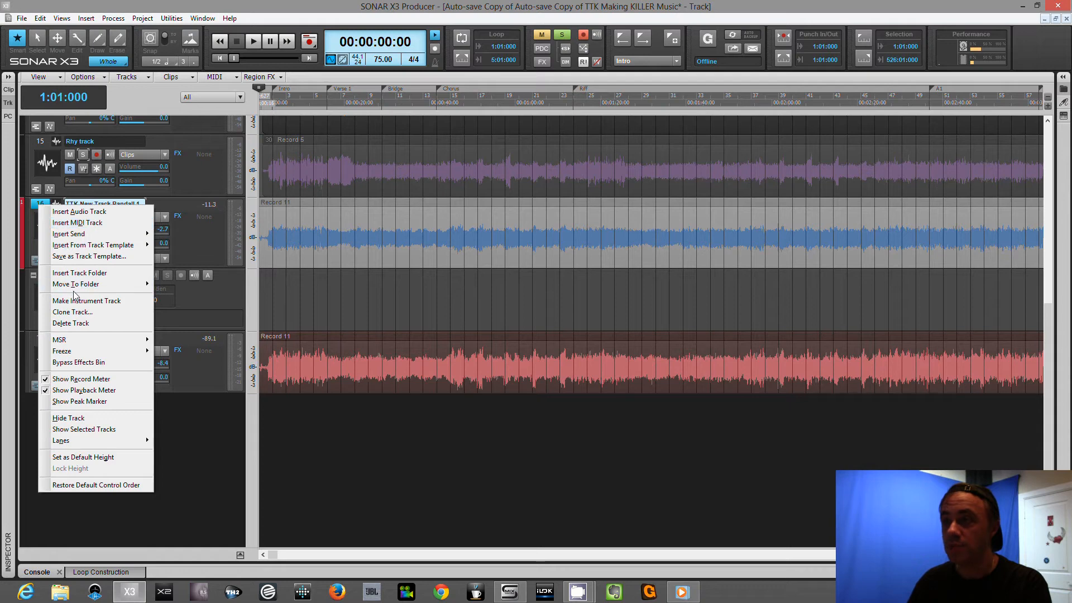
{"action": "mouse_move", "coordinate": [120, 288]}
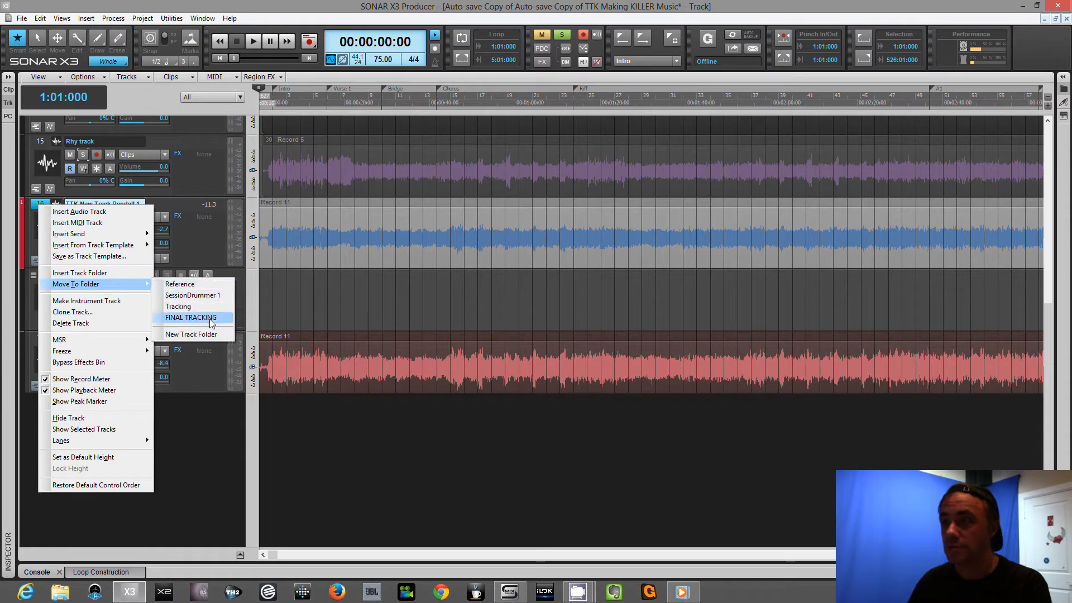
{"action": "left_click", "coordinate": [210, 319]}
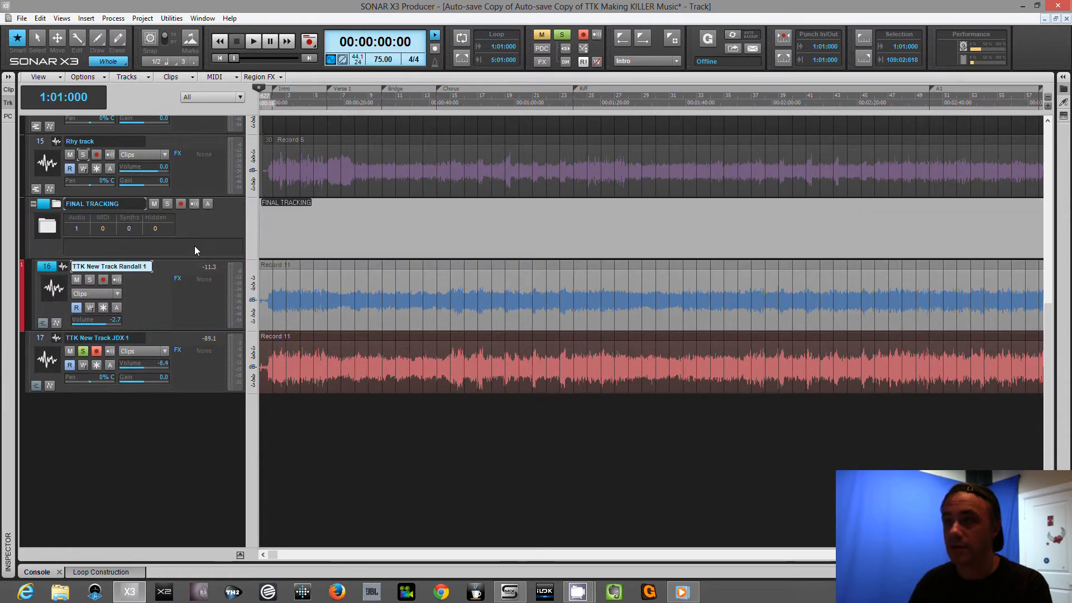
{"action": "left_click", "coordinate": [200, 290]}
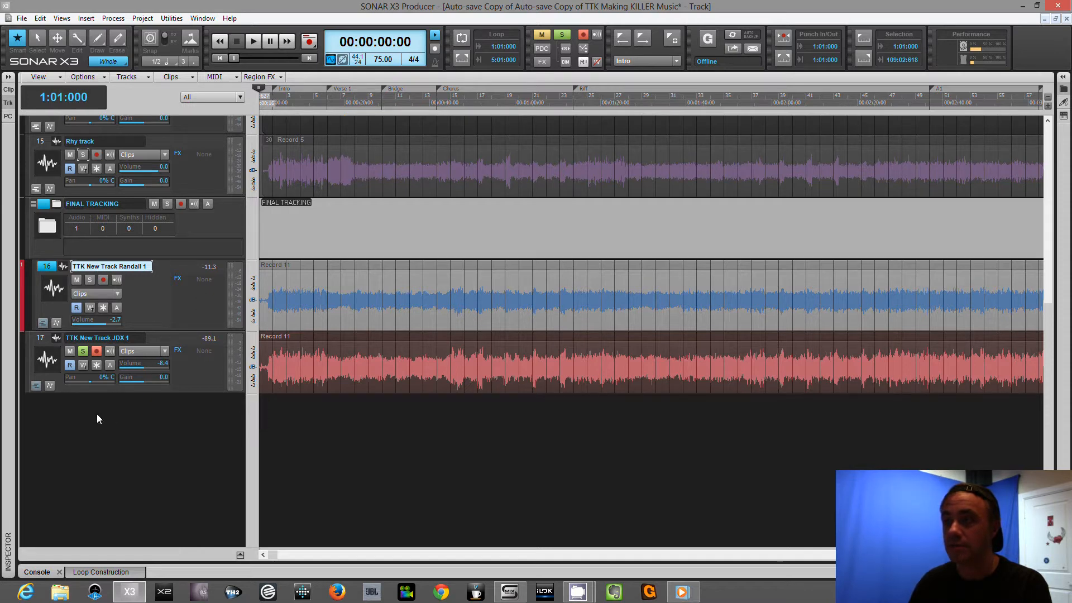
Insert a new audio track below TTK New Track JDX 1 and name it FINAL BASS.
{"action": "right_click", "coordinate": [78, 401]}
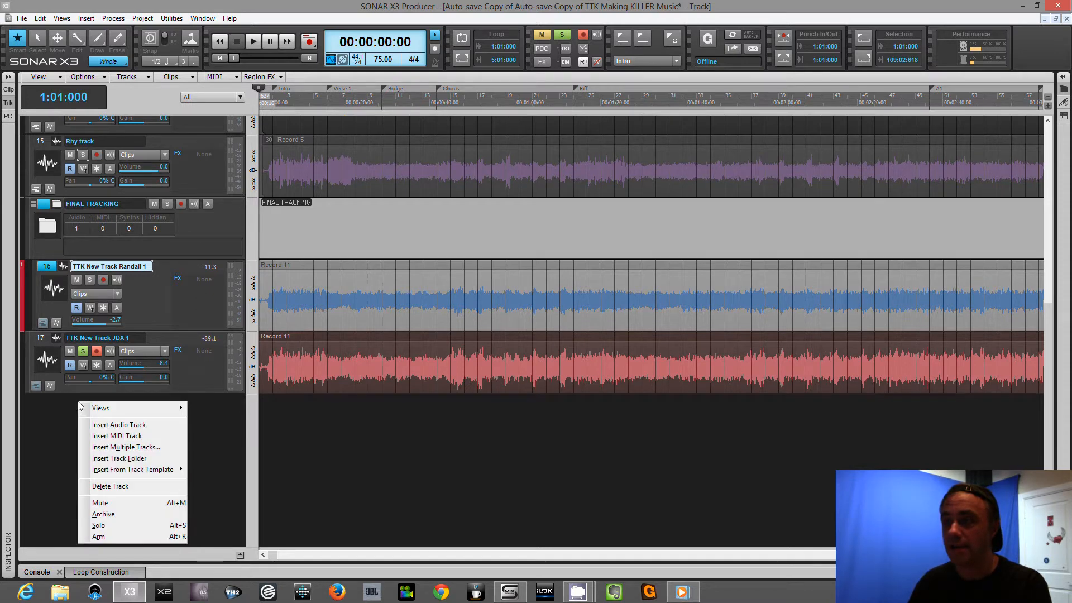
{"action": "left_click", "coordinate": [146, 425]}
{"action": "double_click", "coordinate": [104, 391]}
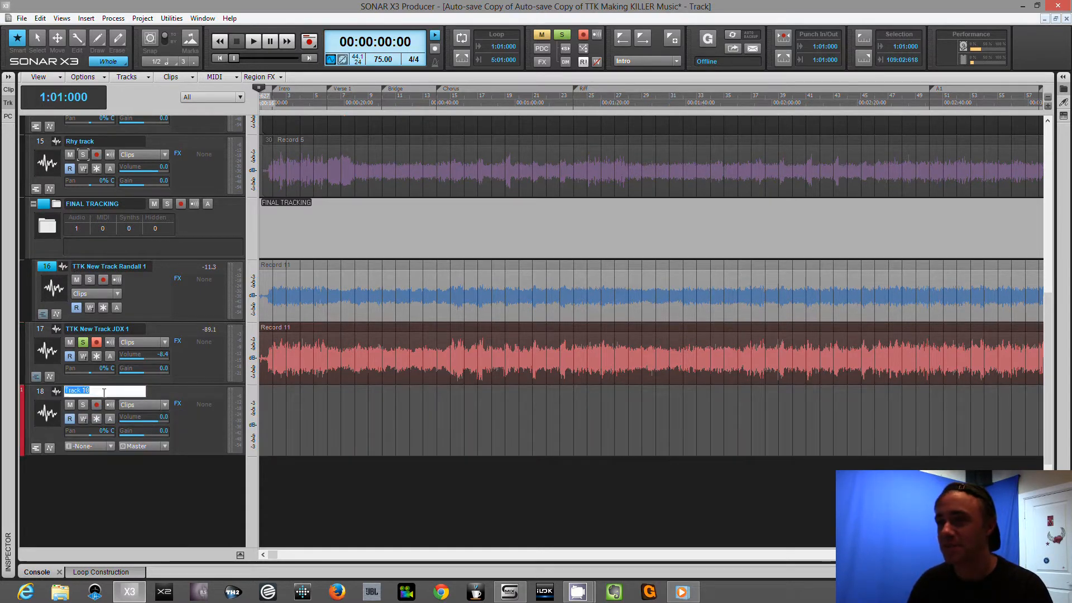
{"action": "type", "text": "FINAL BASS"}
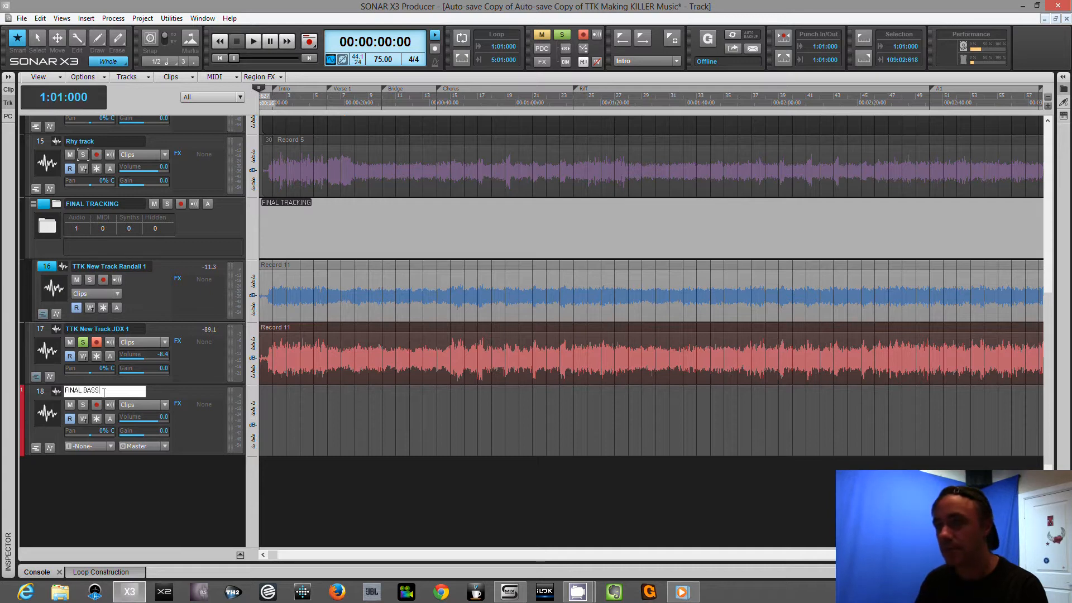
Insert another audio track below FINAL BASS and name it FINAL THROAT.
{"action": "right_click", "coordinate": [92, 467]}
{"action": "left_click", "coordinate": [123, 346]}
{"action": "double_click", "coordinate": [141, 454]}
{"action": "double_click", "coordinate": [120, 454]}
{"action": "type", "text": "FINAL THROAT"}
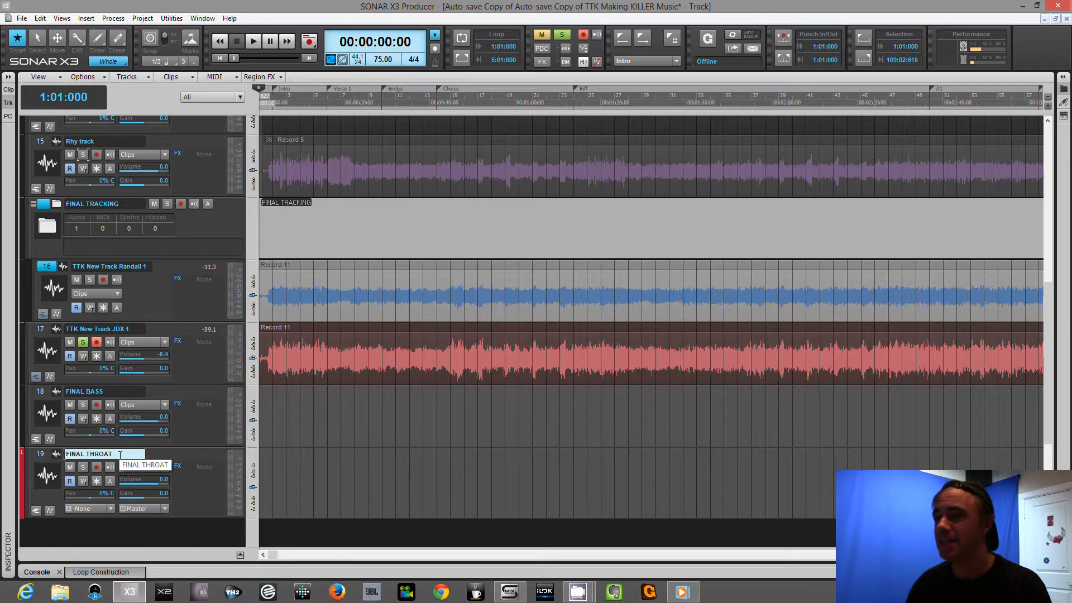
{"action": "scroll", "coordinate": [119, 454], "scroll_direction": "down", "scroll_amount": 3}
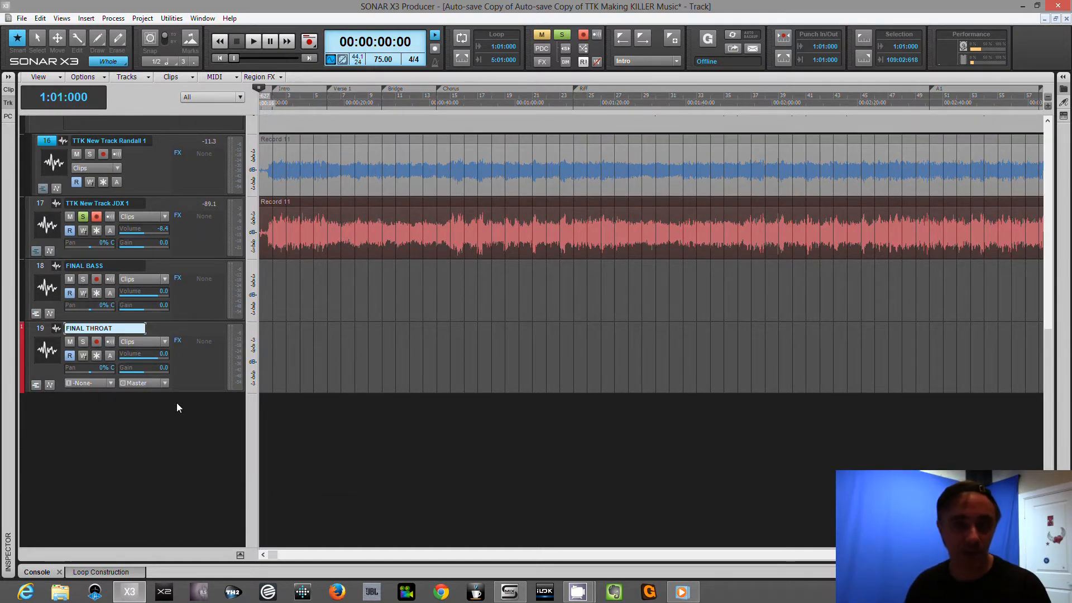
{"action": "scroll", "coordinate": [233, 413], "scroll_direction": "up", "scroll_amount": 3}
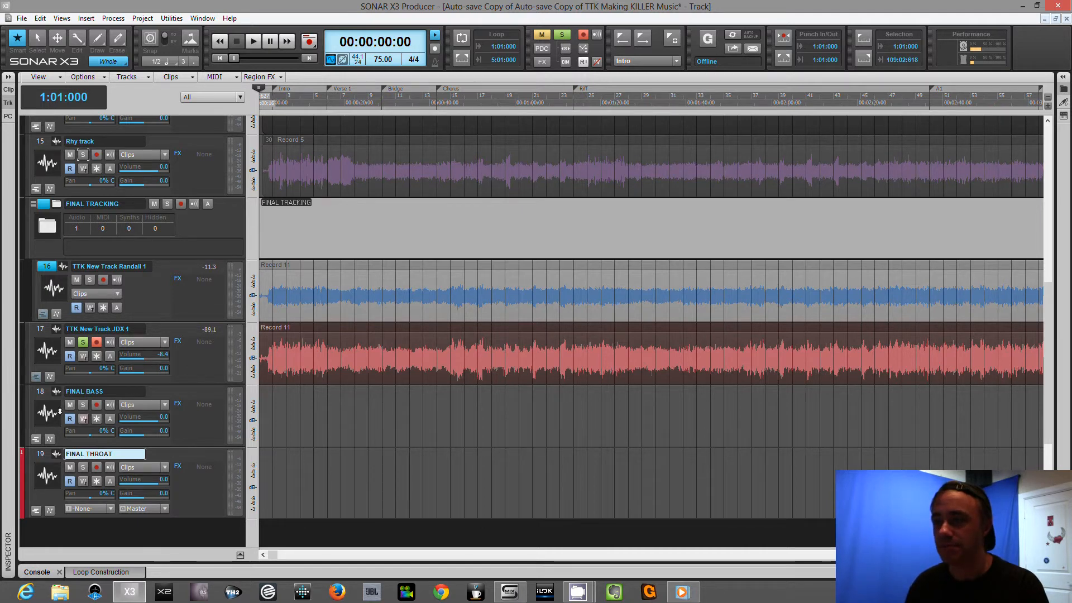
Mute the Rhy track, Guitar1 DI and Guitar1 MIC tracks, and collapse the Tracking folder.
{"action": "left_click", "coordinate": [153, 305]}
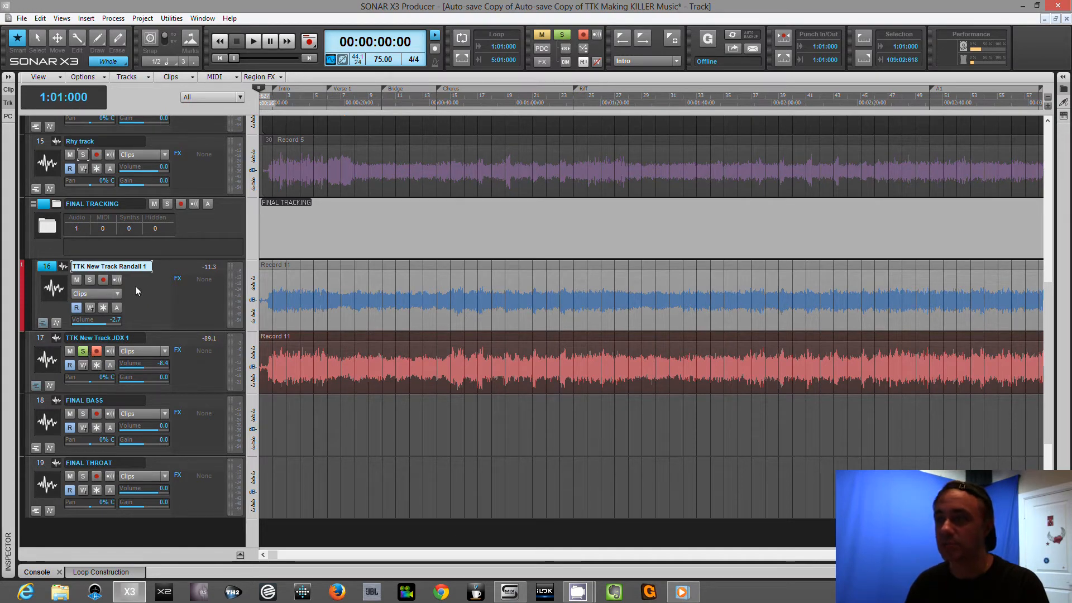
{"action": "scroll", "coordinate": [155, 287], "scroll_direction": "up", "scroll_amount": 3}
{"action": "left_click", "coordinate": [69, 238]}
{"action": "scroll", "coordinate": [126, 249], "scroll_direction": "up", "scroll_amount": 3}
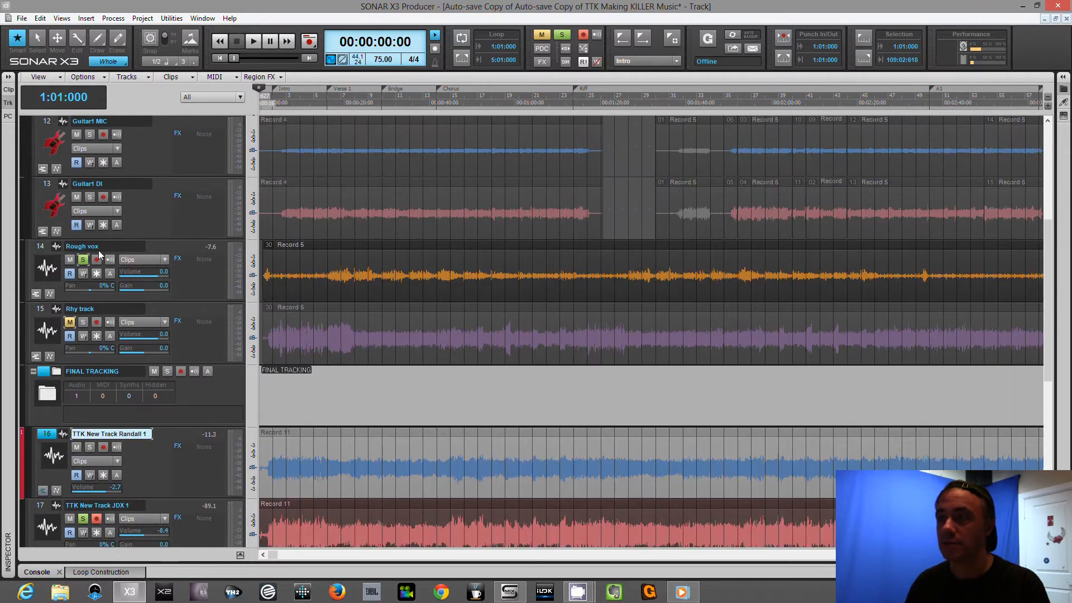
{"action": "scroll", "coordinate": [151, 240], "scroll_direction": "up", "scroll_amount": 2}
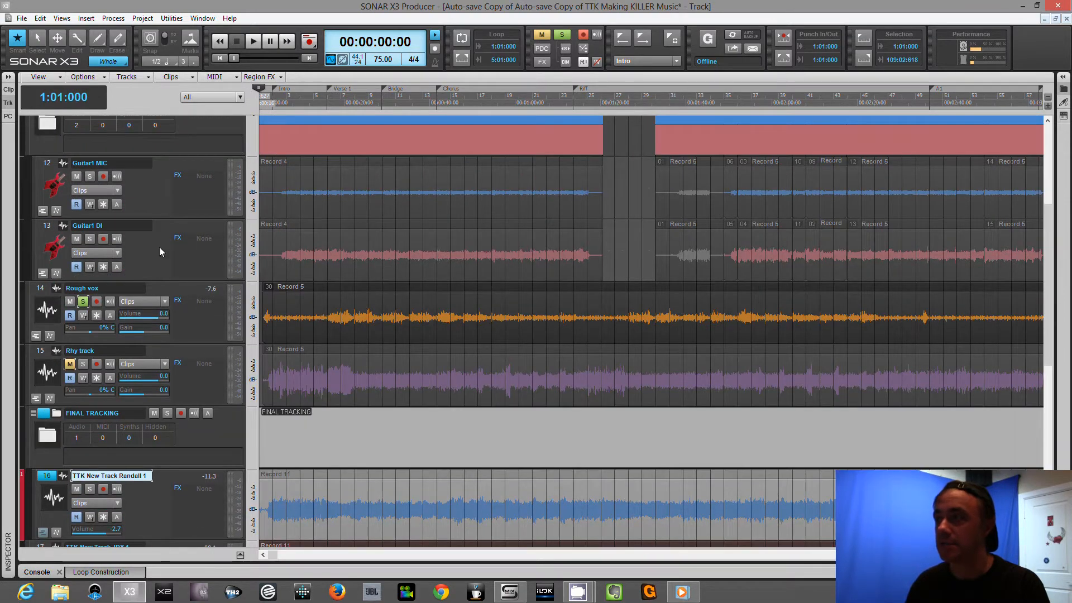
{"action": "left_click", "coordinate": [77, 176]}
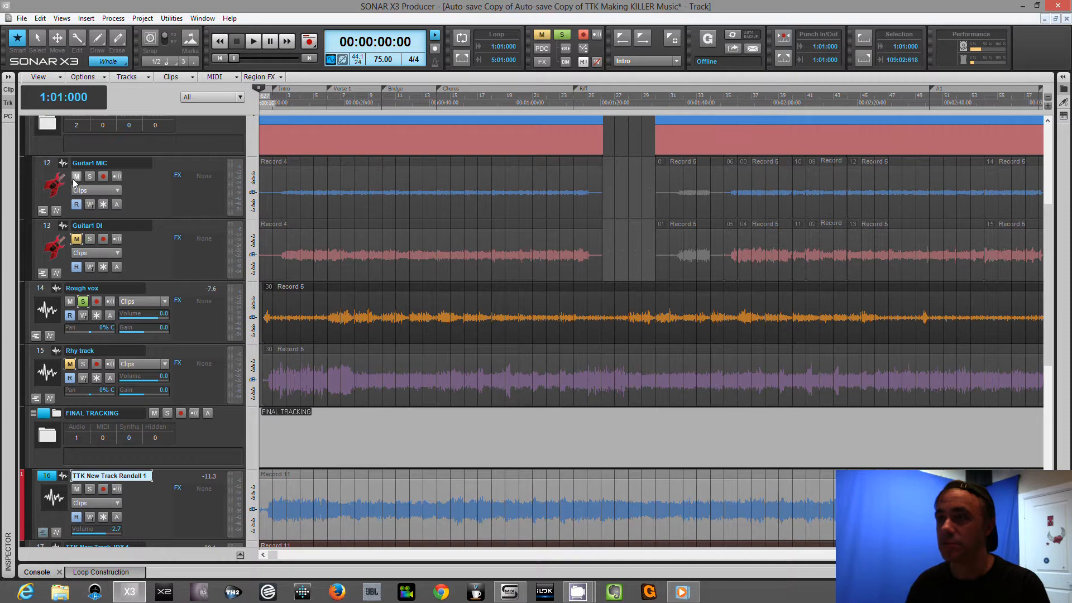
{"action": "scroll", "coordinate": [164, 194], "scroll_direction": "up", "scroll_amount": 3}
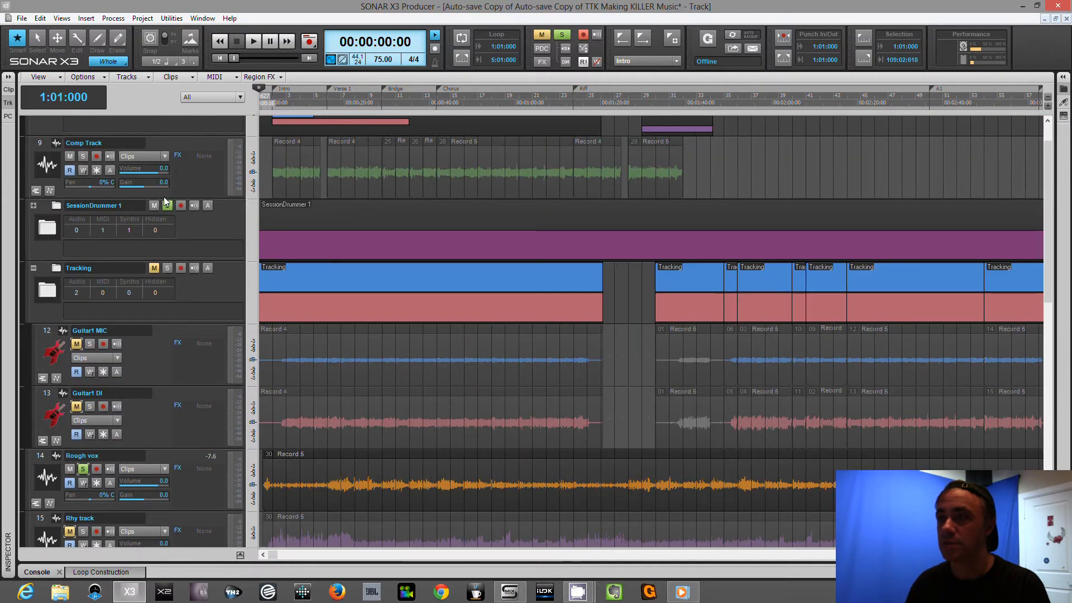
{"action": "left_click", "coordinate": [33, 269]}
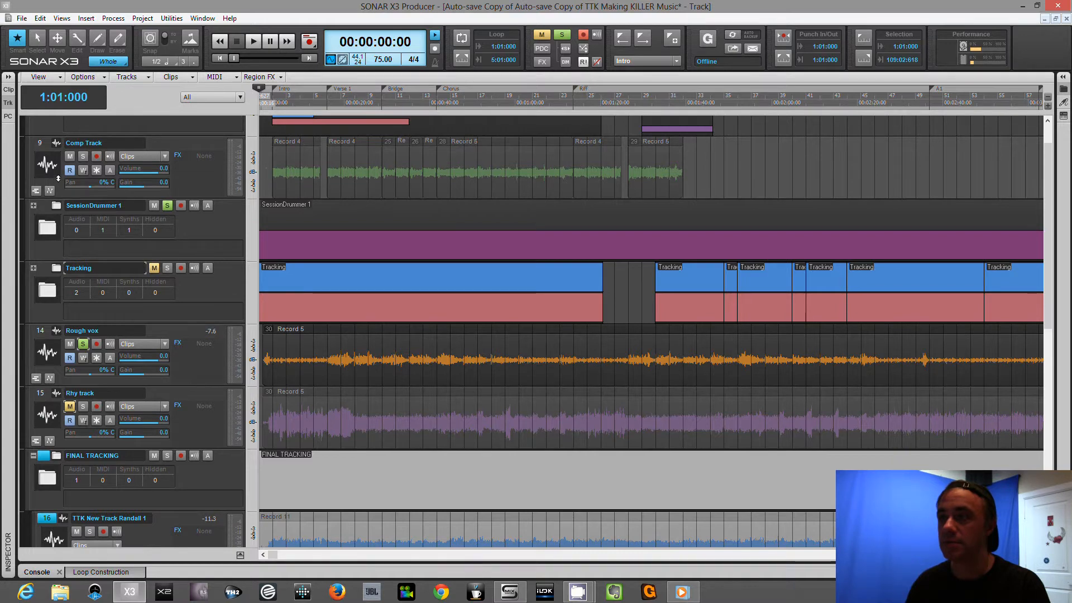
Mute the Comp Track and move it into the Reference folder.
{"action": "scroll", "coordinate": [58, 184], "scroll_direction": "up", "scroll_amount": 2}
{"action": "left_click", "coordinate": [69, 198]}
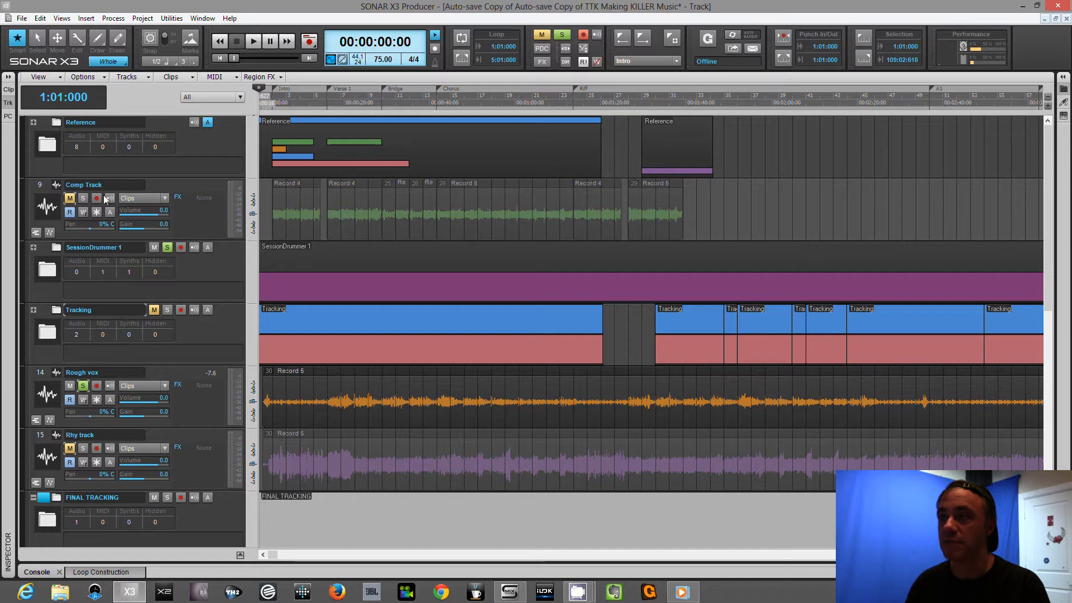
{"action": "left_click", "coordinate": [41, 185]}
{"action": "right_click", "coordinate": [41, 186]}
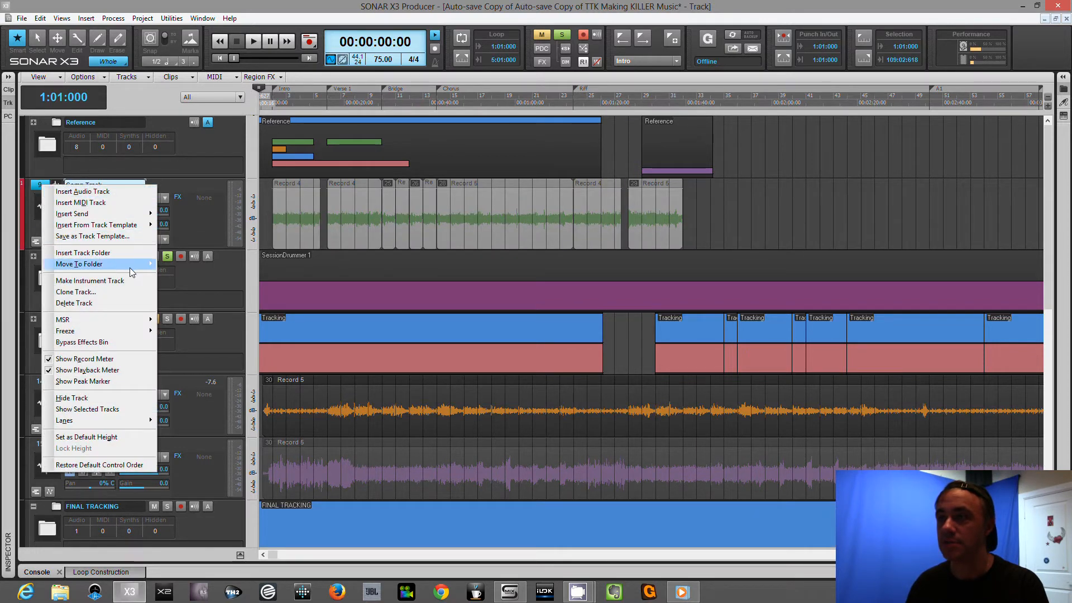
{"action": "mouse_move", "coordinate": [150, 270]}
{"action": "left_click", "coordinate": [185, 264]}
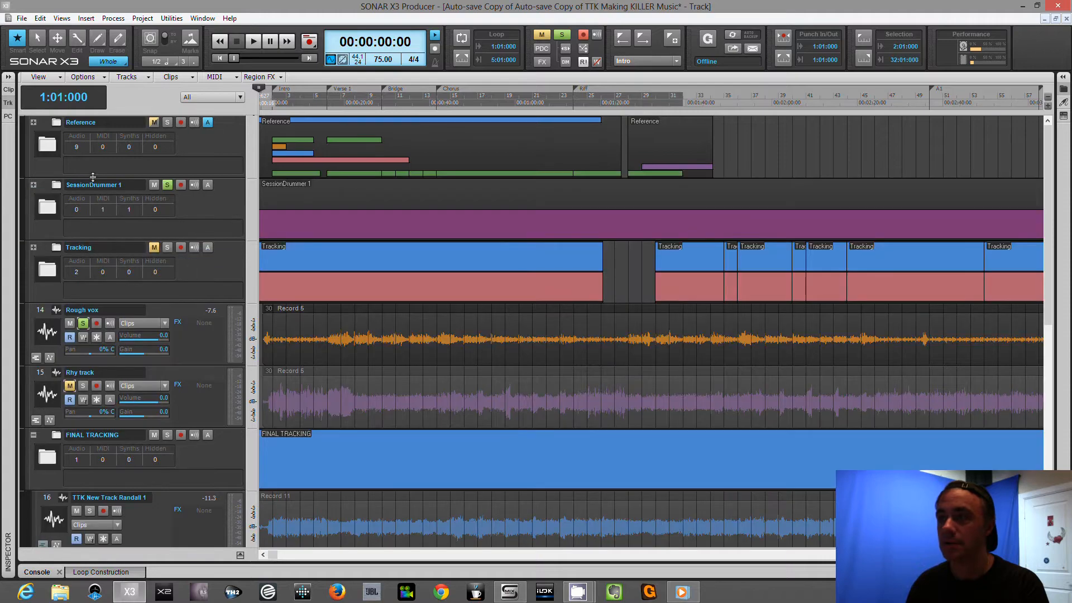
Expand the take lanes of the TTK New Track JDX 1 track.
{"action": "scroll", "coordinate": [163, 248], "scroll_direction": "down", "scroll_amount": 2}
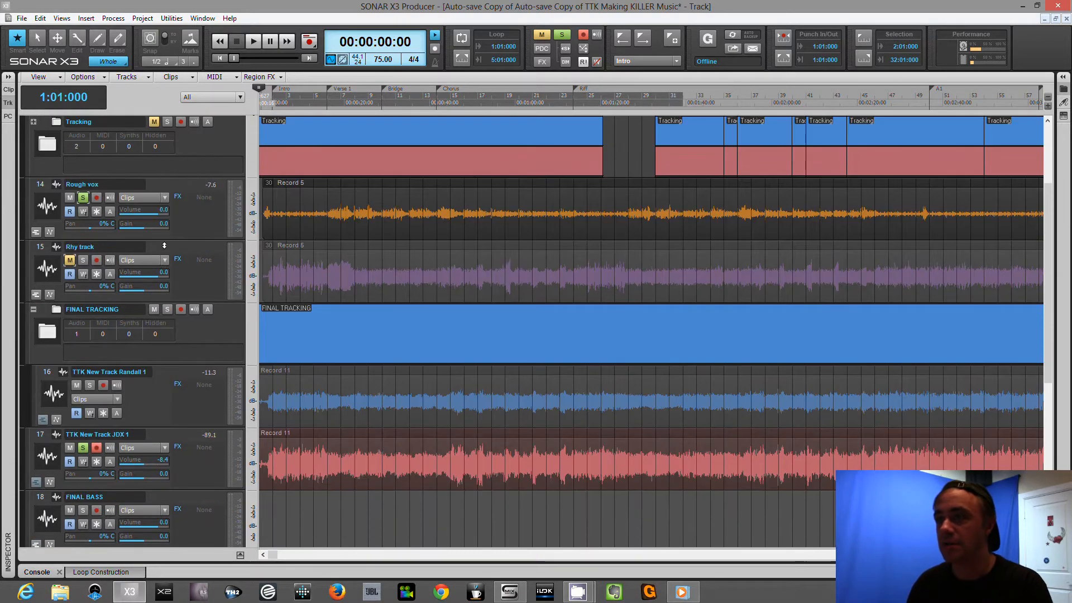
{"action": "scroll", "coordinate": [217, 304], "scroll_direction": "down", "scroll_amount": 1}
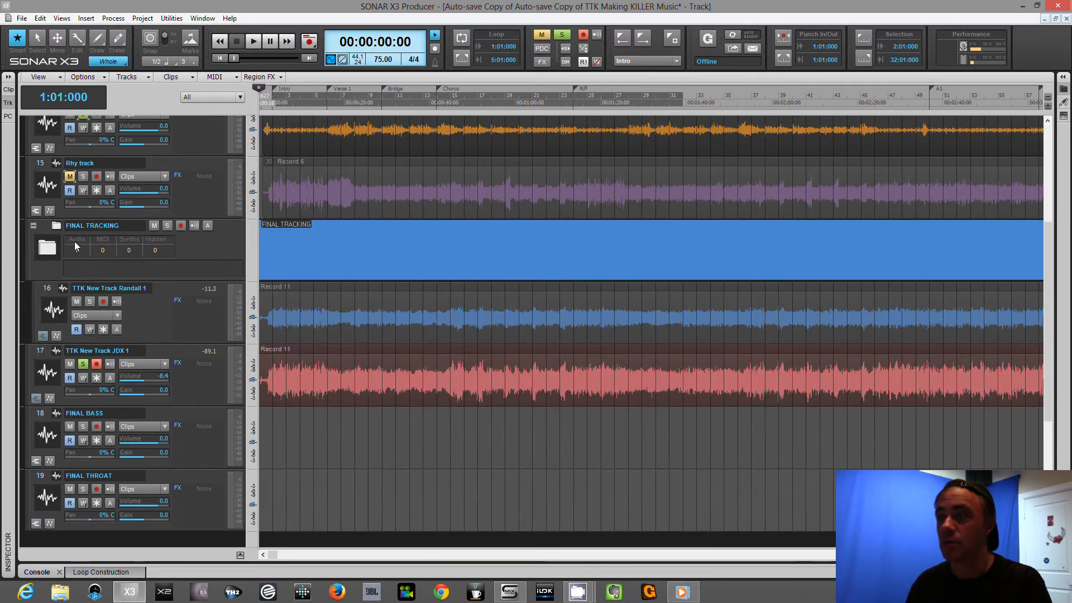
{"action": "left_click", "coordinate": [210, 241]}
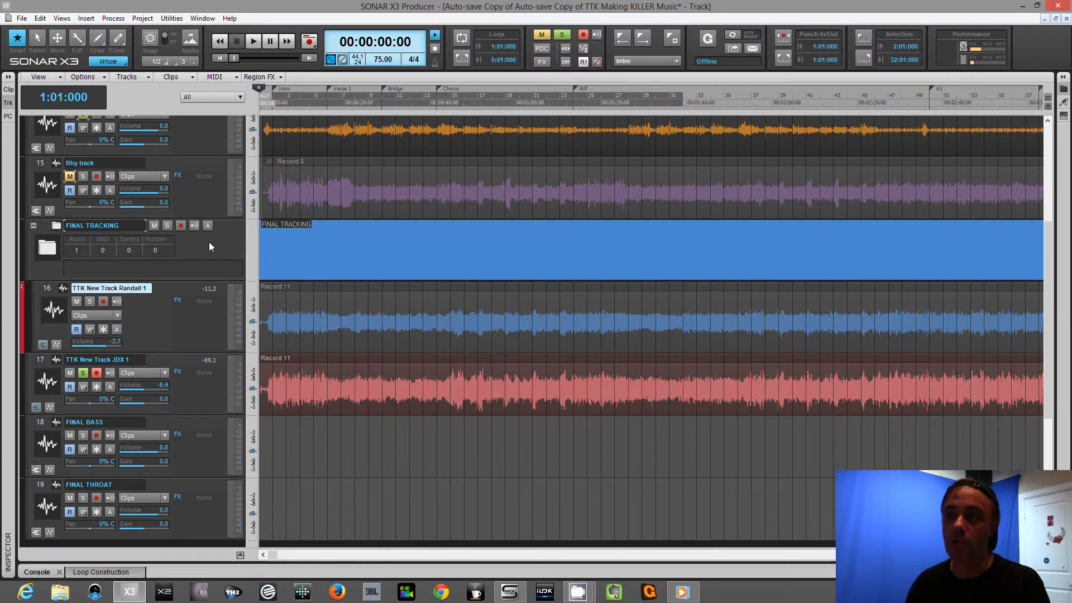
{"action": "scroll", "coordinate": [209, 242], "scroll_direction": "down", "scroll_amount": 1}
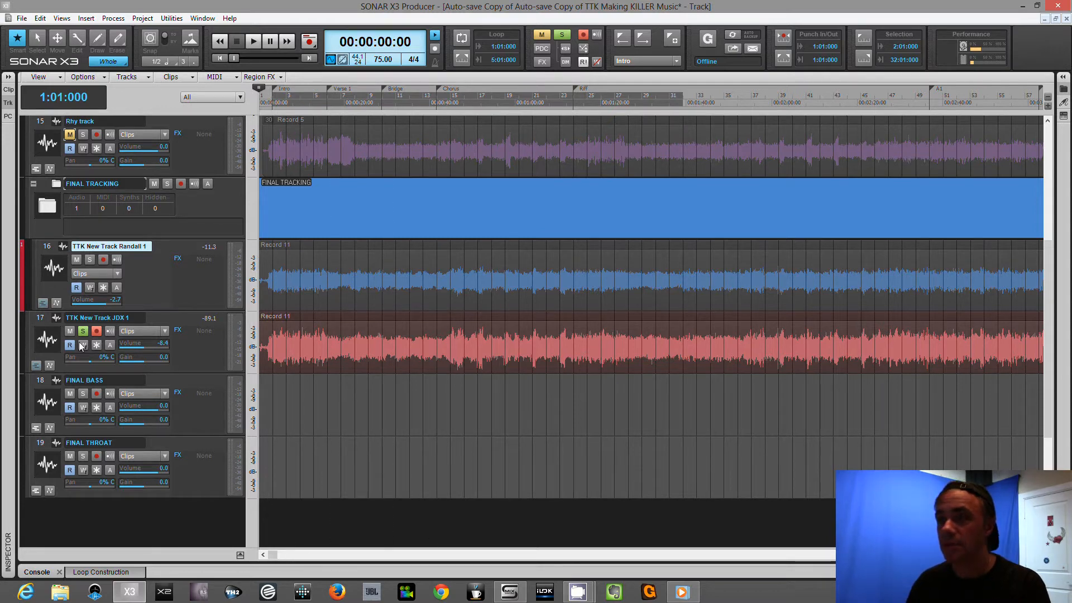
{"action": "left_click", "coordinate": [35, 365]}
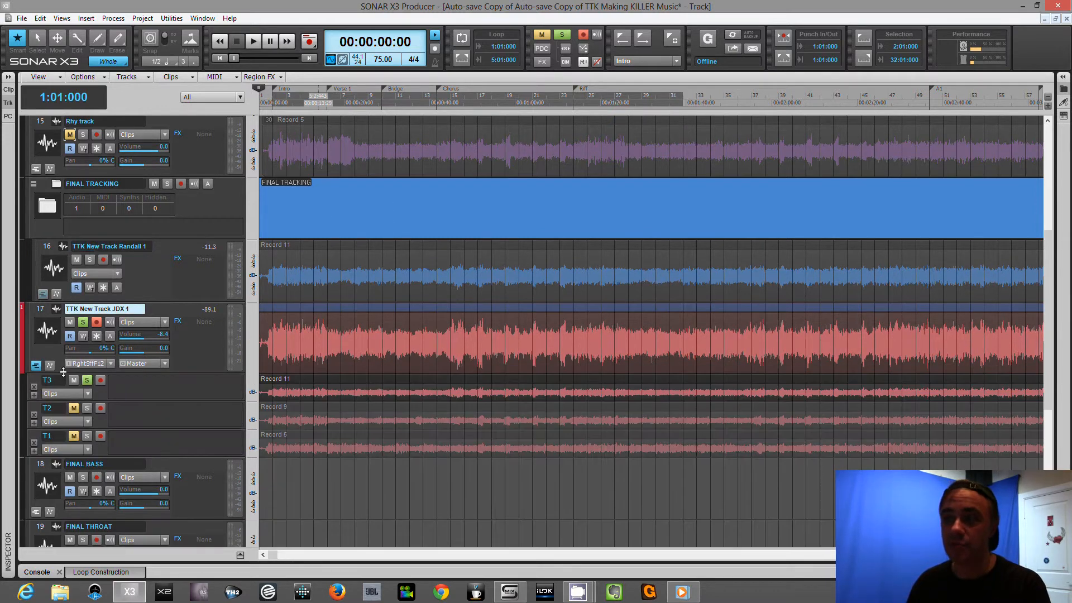
{"action": "scroll", "coordinate": [190, 350], "scroll_direction": "down", "scroll_amount": 2}
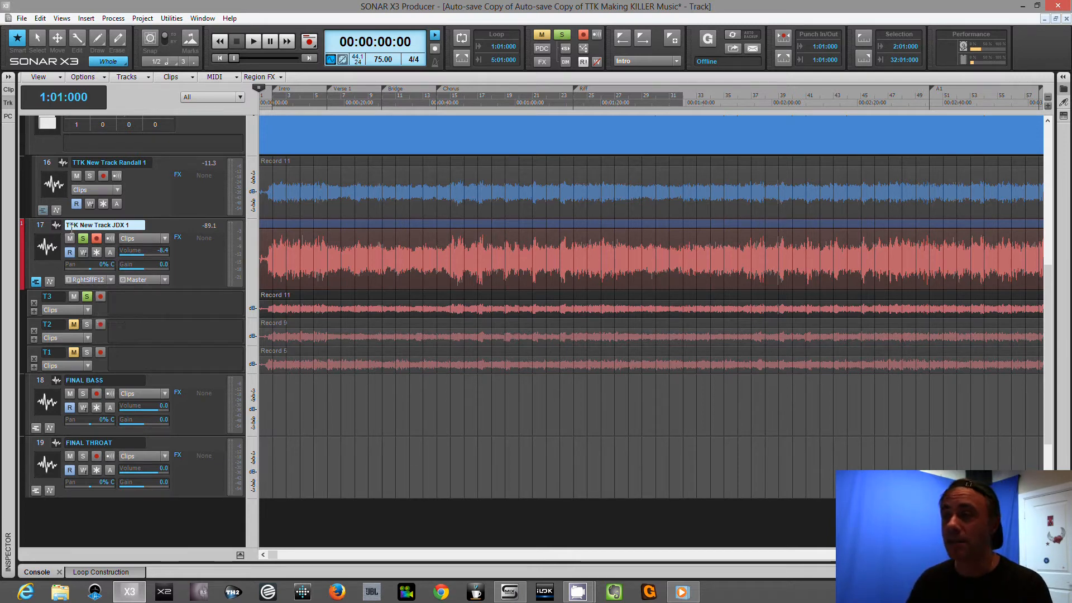
Turn off solo on the TTK New Track JDX 1 track and show where its takes end on the timeline.
{"action": "left_click", "coordinate": [81, 242]}
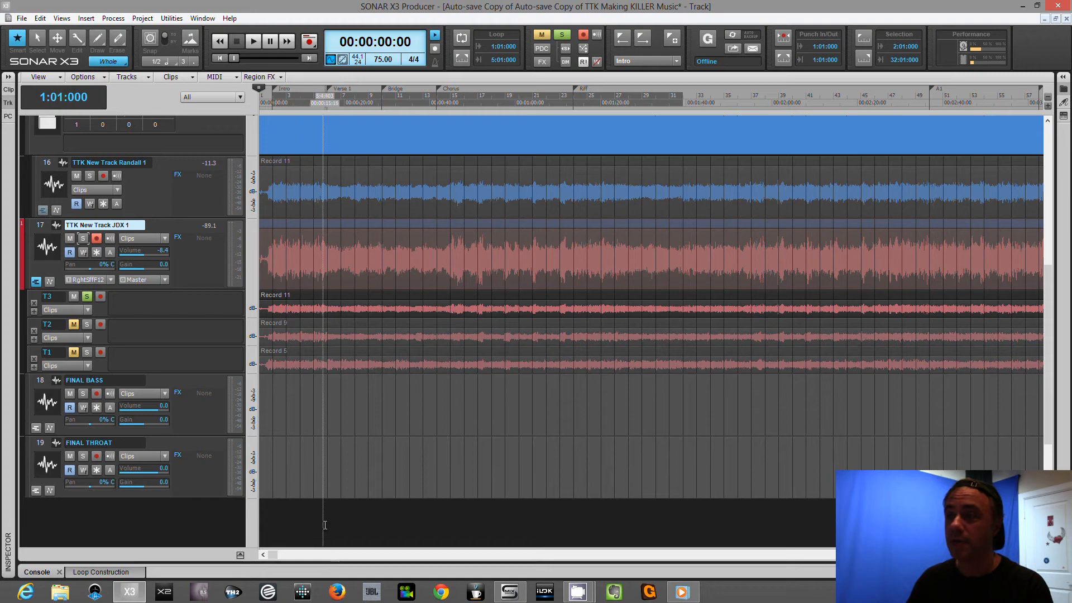
{"action": "left_click", "coordinate": [998, 554]}
{"action": "scroll", "coordinate": [993, 554], "scroll_direction": "right", "scroll_amount": 10}
{"action": "scroll", "coordinate": [994, 555], "scroll_direction": "right", "scroll_amount": 10}
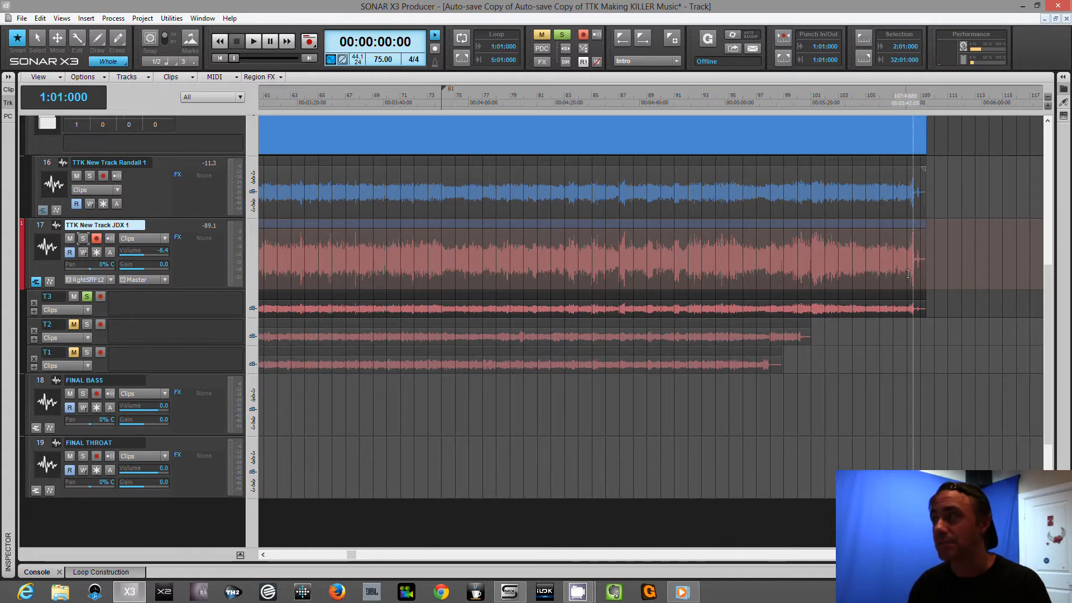
Collapse the take lanes of the TTK New Track JDX 1 track and return the timeline to the project start.
{"action": "left_click", "coordinate": [36, 281]}
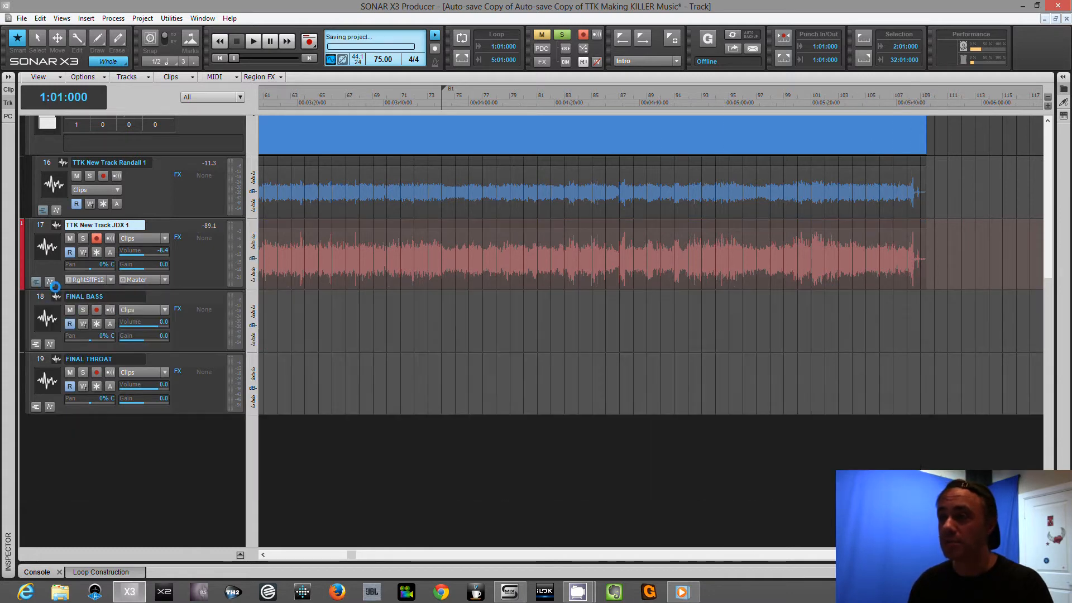
{"action": "scroll", "coordinate": [184, 243], "scroll_direction": "up", "scroll_amount": 1}
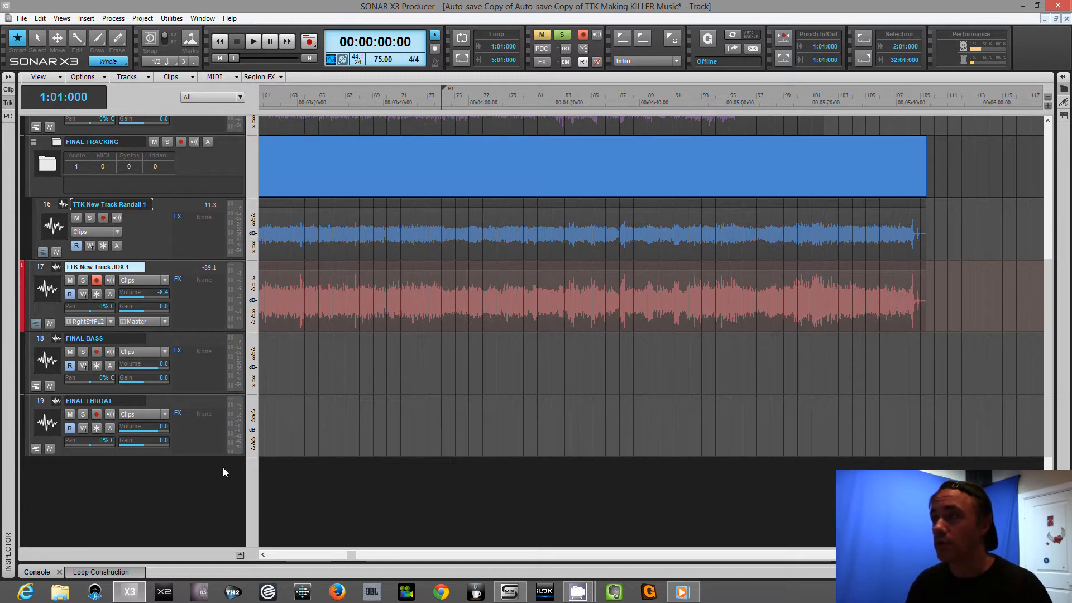
{"action": "left_click", "coordinate": [219, 58]}
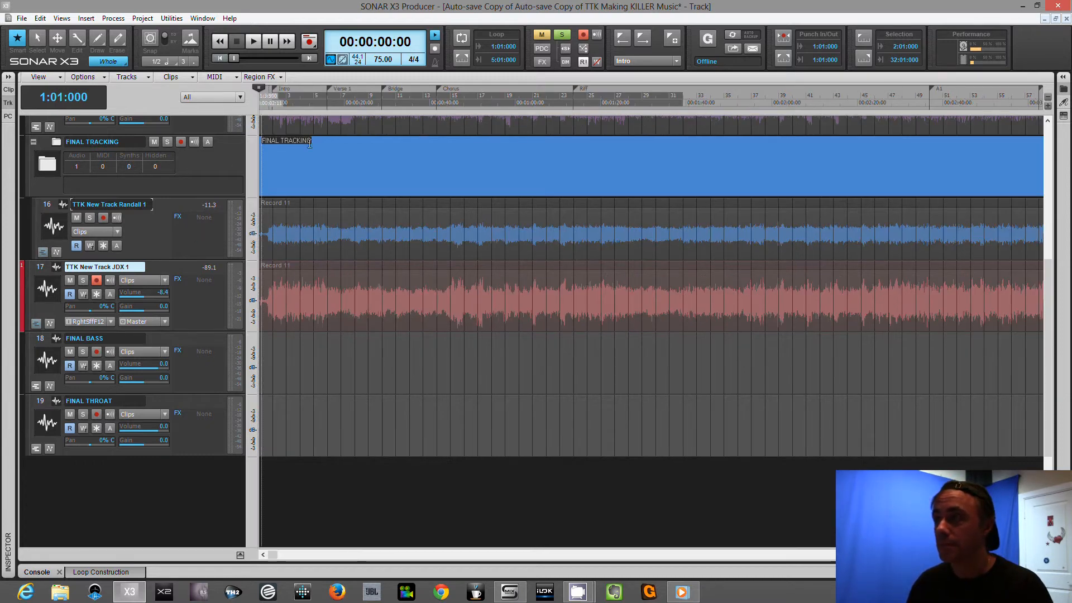
Enlarge the TTK New Track Randall 1 track to show its mix controls and pan it 87% left.
{"action": "left_click", "coordinate": [140, 225]}
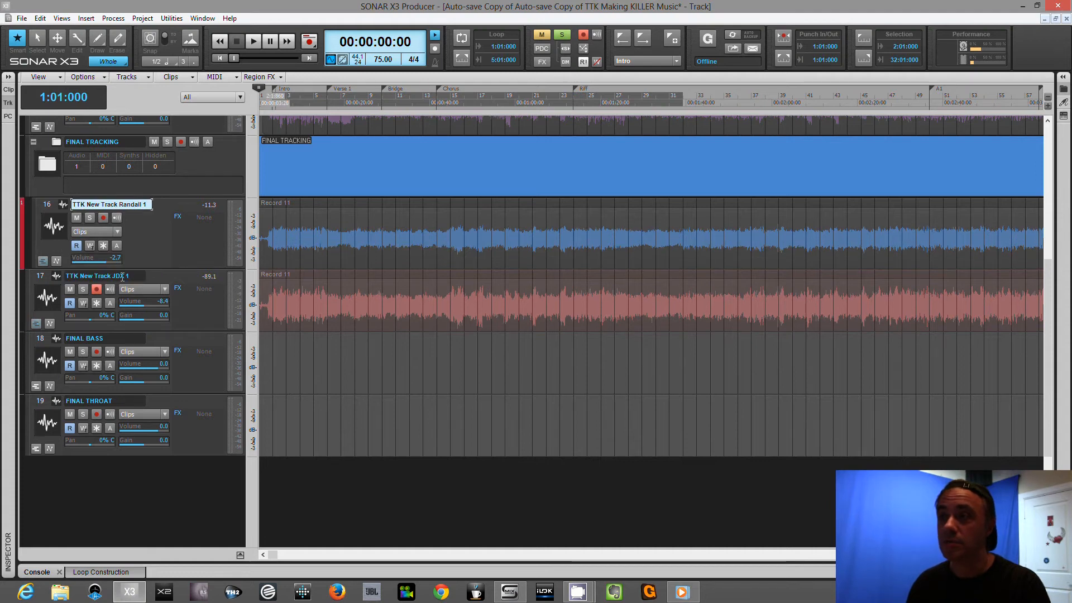
{"action": "left_click_drag", "start_coordinate": [133, 270], "coordinate": [135, 304]}
{"action": "left_click_drag", "start_coordinate": [94, 273], "coordinate": [98, 276]}
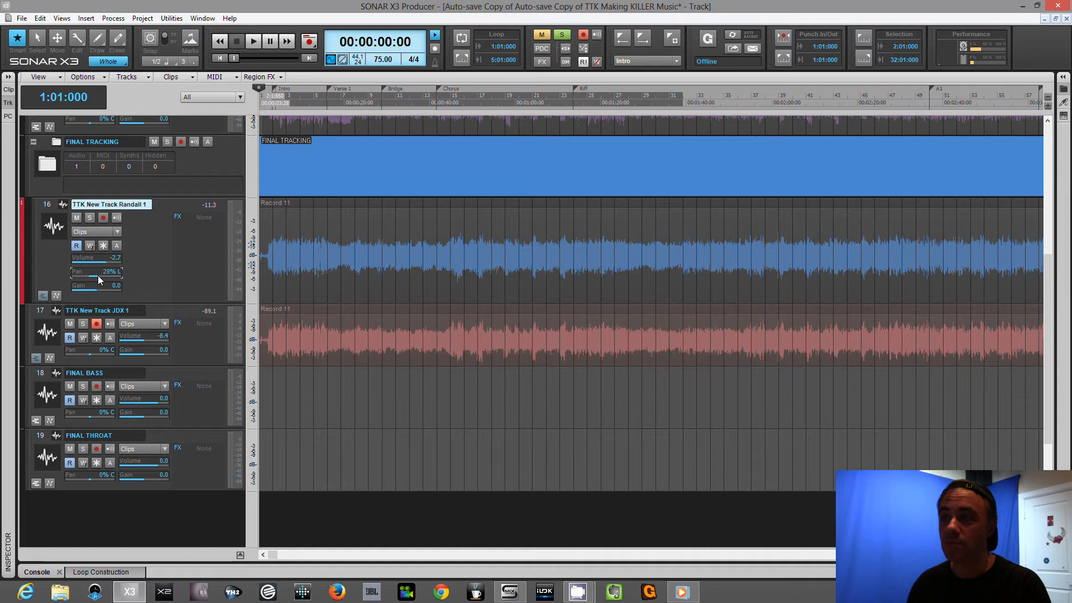
{"action": "scroll", "coordinate": [98, 276], "scroll_direction": "down", "scroll_amount": 1}
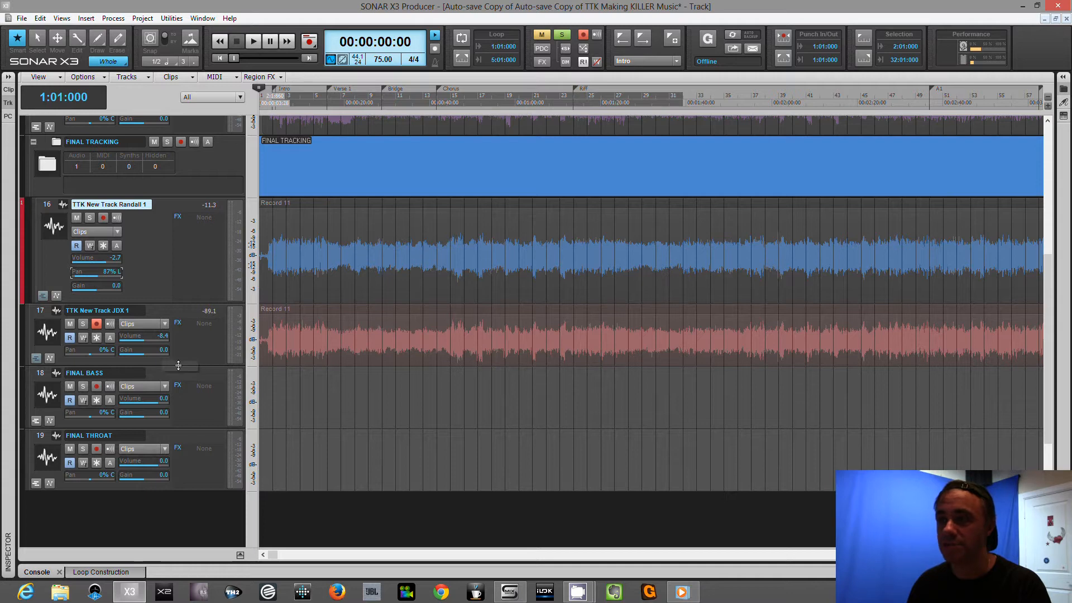
Pan the TTK New Track JDX 1 track 87% right.
{"action": "scroll", "coordinate": [89, 353], "scroll_direction": "up", "scroll_amount": 1}
{"action": "scroll", "coordinate": [89, 353], "scroll_direction": "up", "scroll_amount": 1}
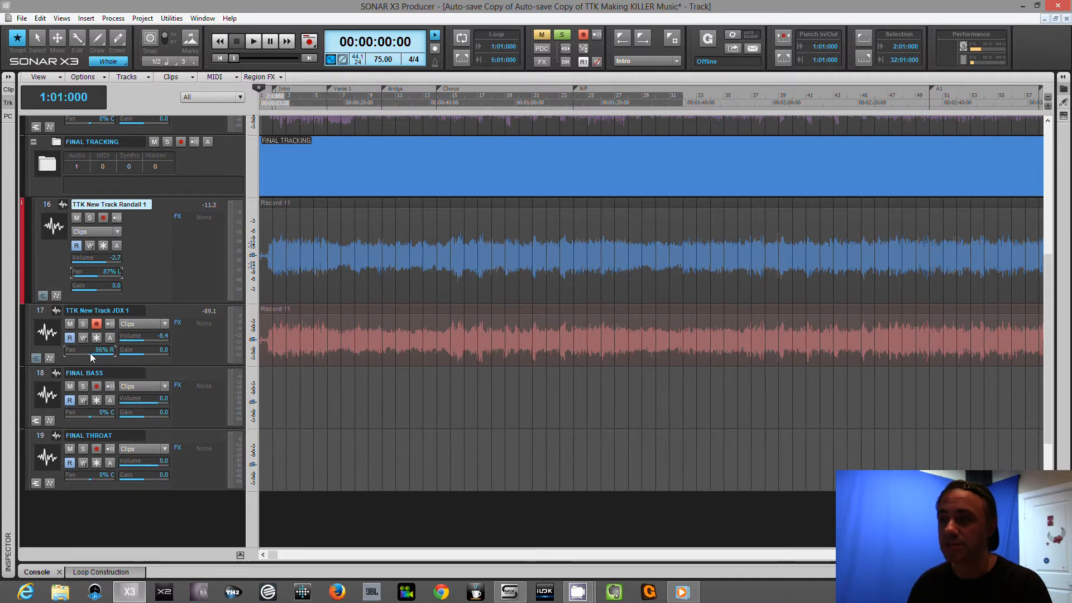
{"action": "scroll", "coordinate": [90, 353], "scroll_direction": "down", "scroll_amount": 1}
{"action": "scroll", "coordinate": [91, 357], "scroll_direction": "down", "scroll_amount": 1}
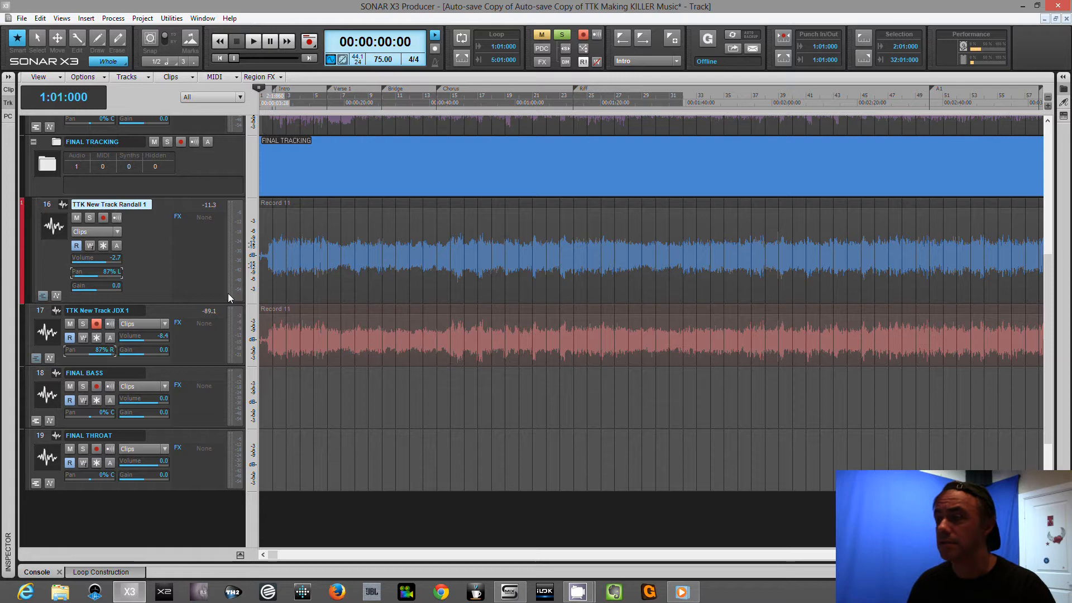
Play the project briefly, and turn off solo on the Rough vox track and the SessionDrummer 1 folder.
{"action": "key", "text": "space"}
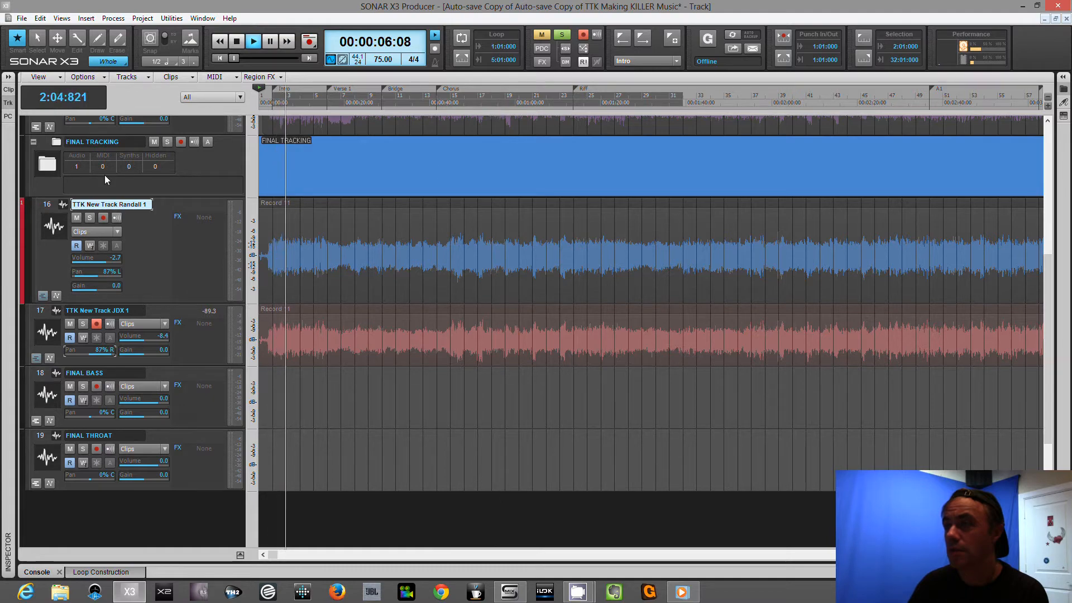
{"action": "key", "text": "space"}
{"action": "scroll", "coordinate": [155, 240], "scroll_direction": "up", "scroll_amount": 2}
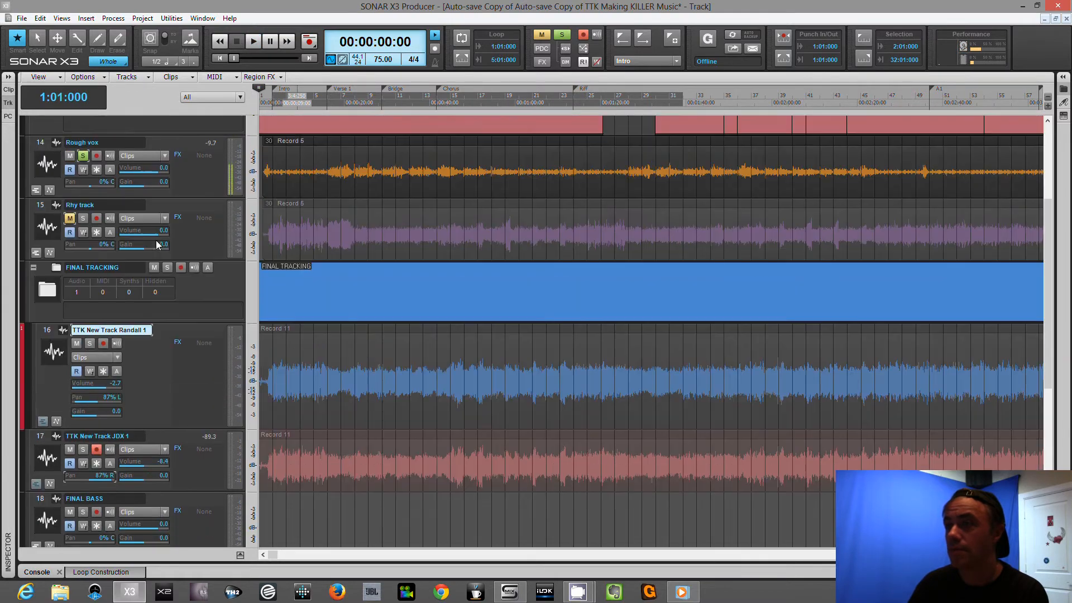
{"action": "scroll", "coordinate": [156, 240], "scroll_direction": "up", "scroll_amount": 1}
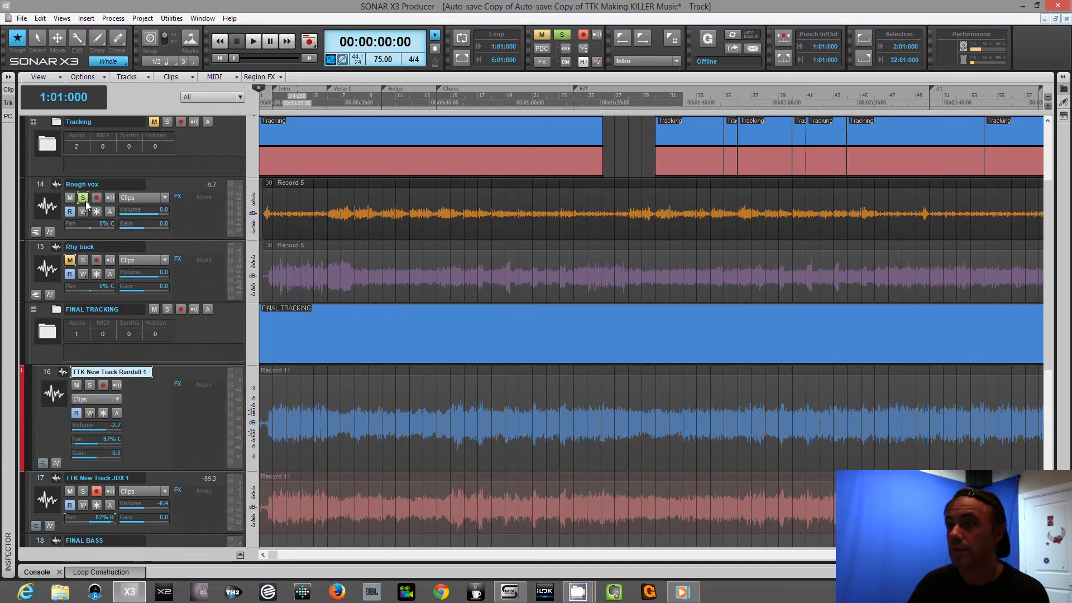
{"action": "scroll", "coordinate": [163, 253], "scroll_direction": "up", "scroll_amount": 1}
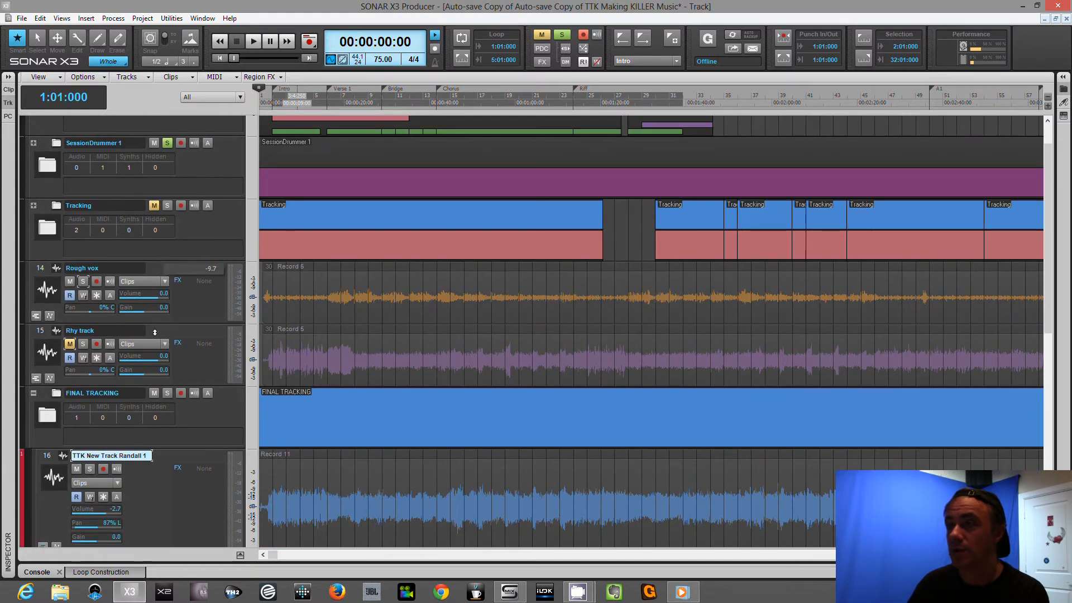
{"action": "scroll", "coordinate": [87, 354], "scroll_direction": "up", "scroll_amount": 1}
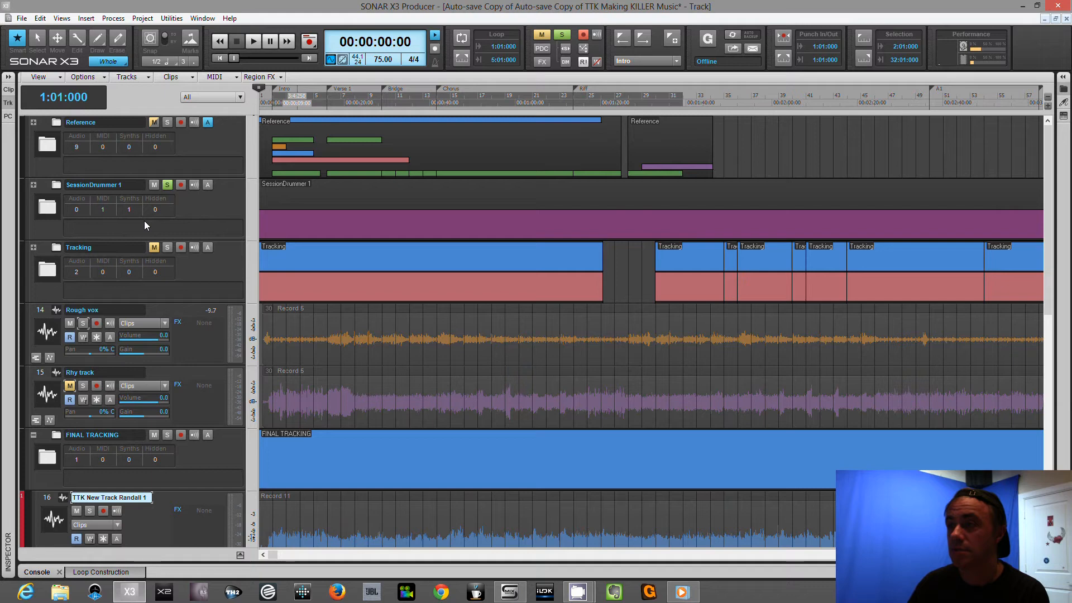
{"action": "left_click", "coordinate": [166, 185]}
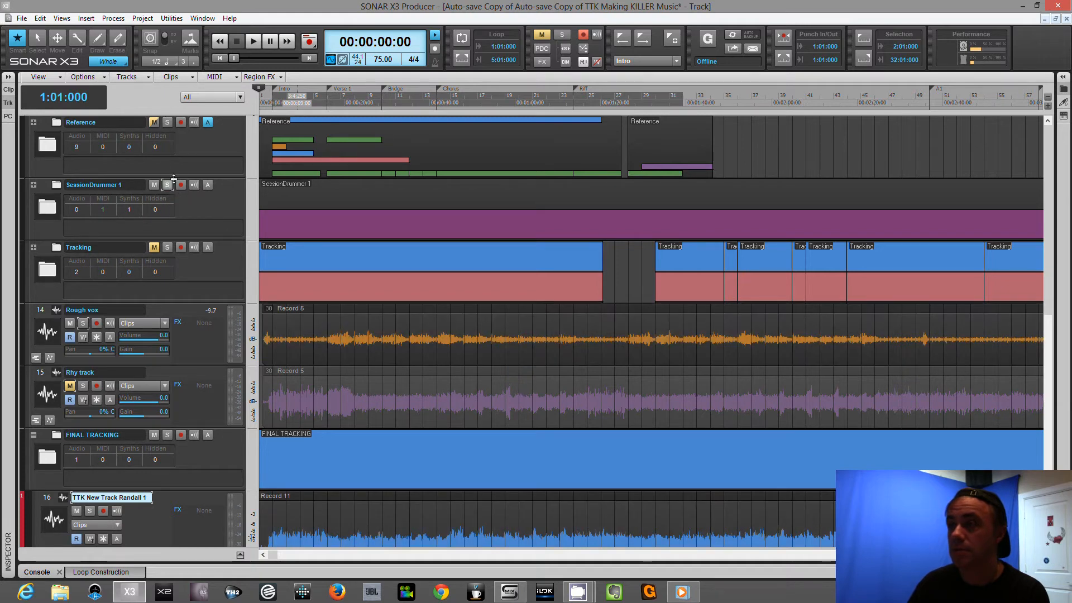
Expand the Reference folder, check the mute and archive states of its tracks, and collapse it again.
{"action": "left_click", "coordinate": [157, 122]}
{"action": "left_click", "coordinate": [34, 122]}
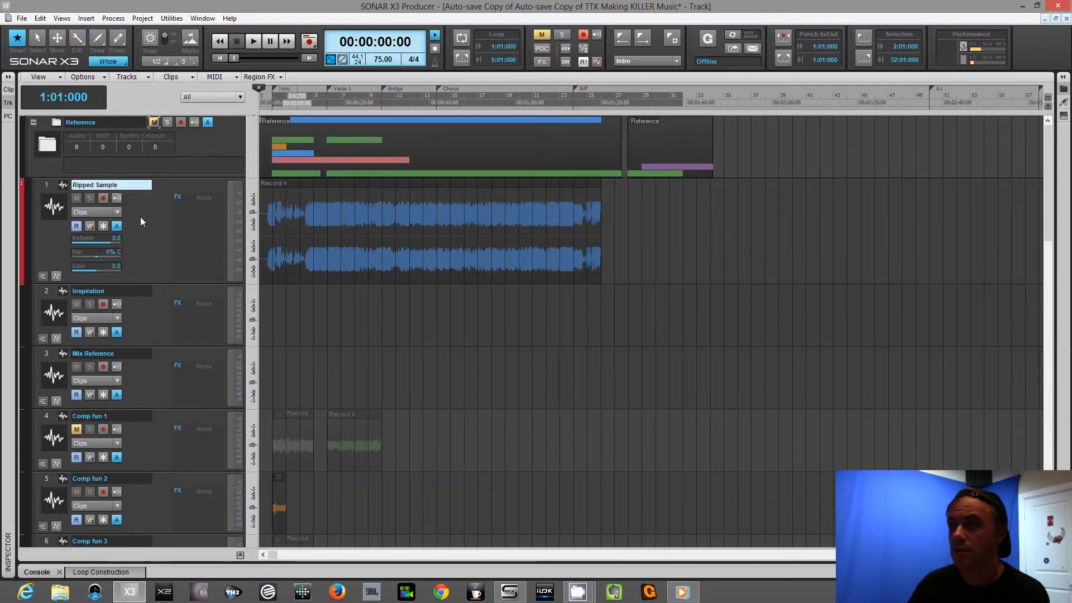
{"action": "scroll", "coordinate": [143, 222], "scroll_direction": "down", "scroll_amount": 3}
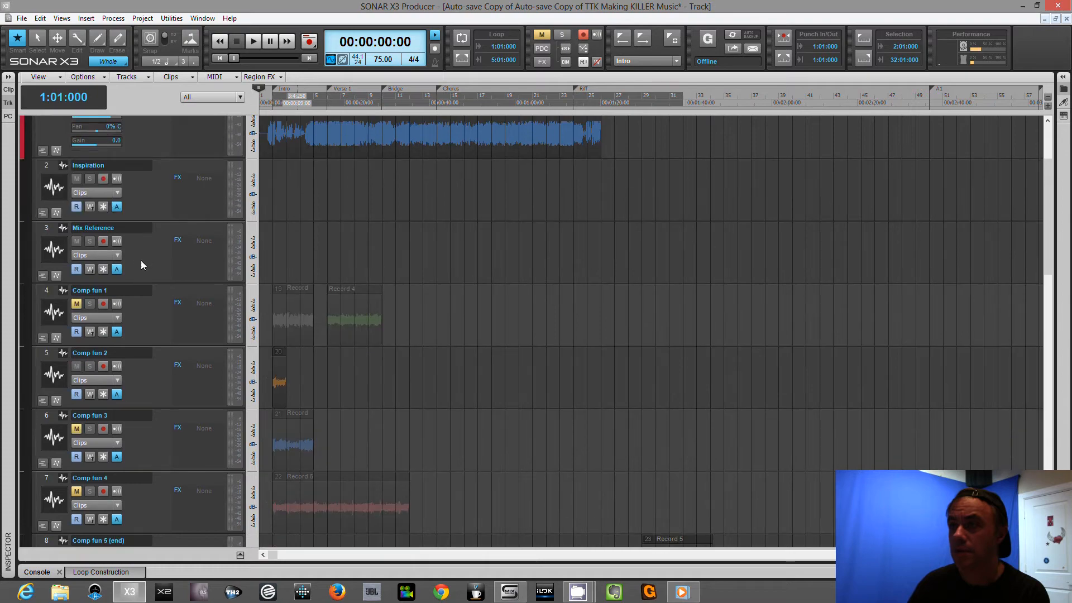
{"action": "scroll", "coordinate": [142, 268], "scroll_direction": "down", "scroll_amount": 6}
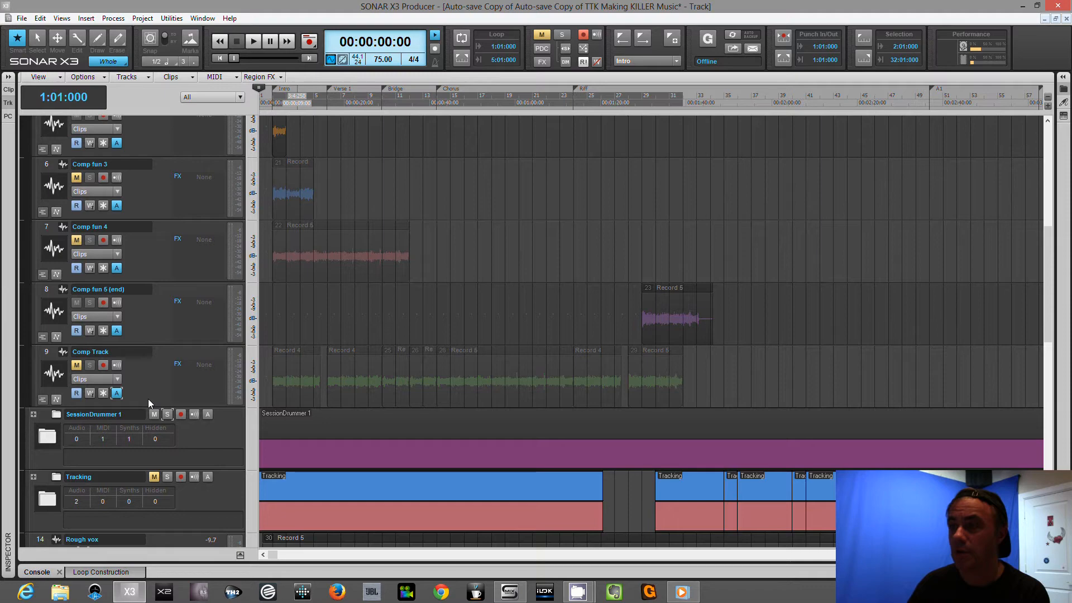
{"action": "scroll", "coordinate": [159, 361], "scroll_direction": "up", "scroll_amount": 5}
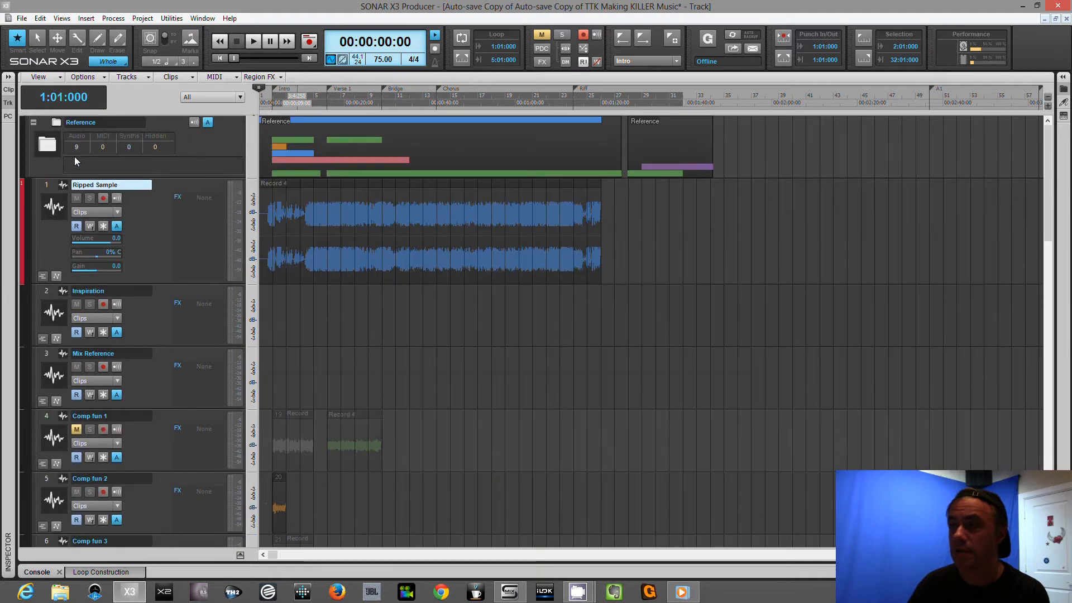
{"action": "left_click", "coordinate": [33, 123]}
During playback, set the TTK New Track JDX 1 volume to -2.6 with Randall 1 temporarily muted, and disarm JDX 1 for recording.
{"action": "scroll", "coordinate": [162, 257], "scroll_direction": "down", "scroll_amount": 5}
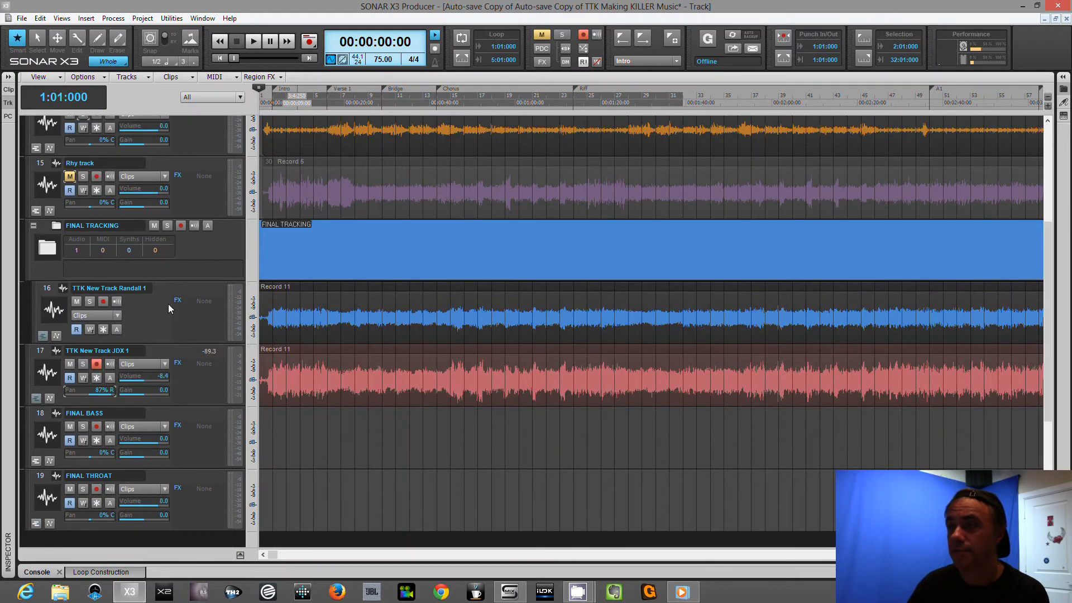
{"action": "scroll", "coordinate": [142, 155], "scroll_direction": "up", "scroll_amount": 2}
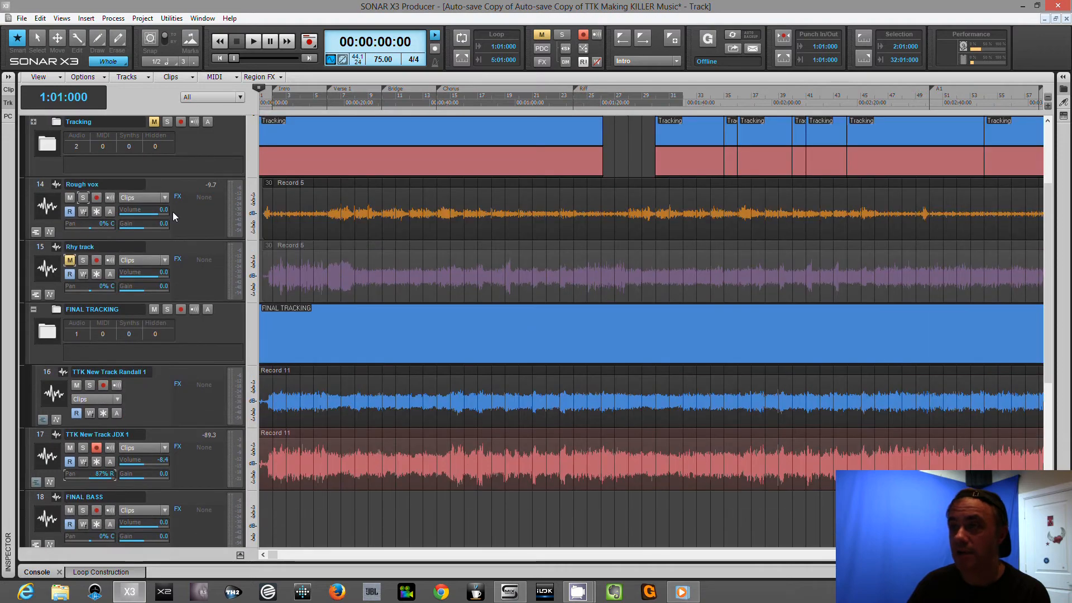
{"action": "scroll", "coordinate": [208, 257], "scroll_direction": "down", "scroll_amount": 2}
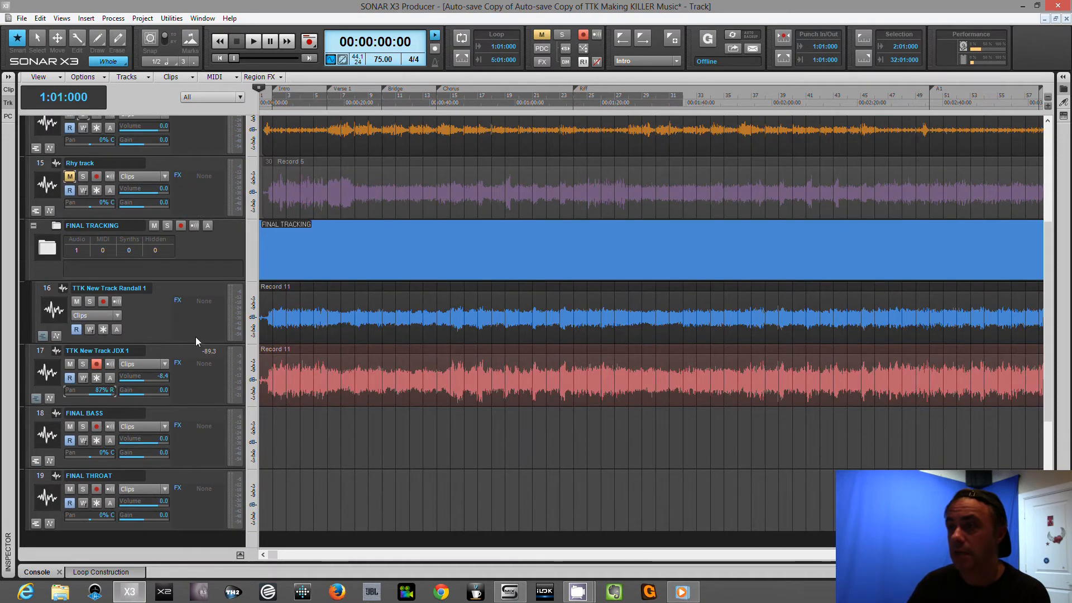
{"action": "key", "text": "space"}
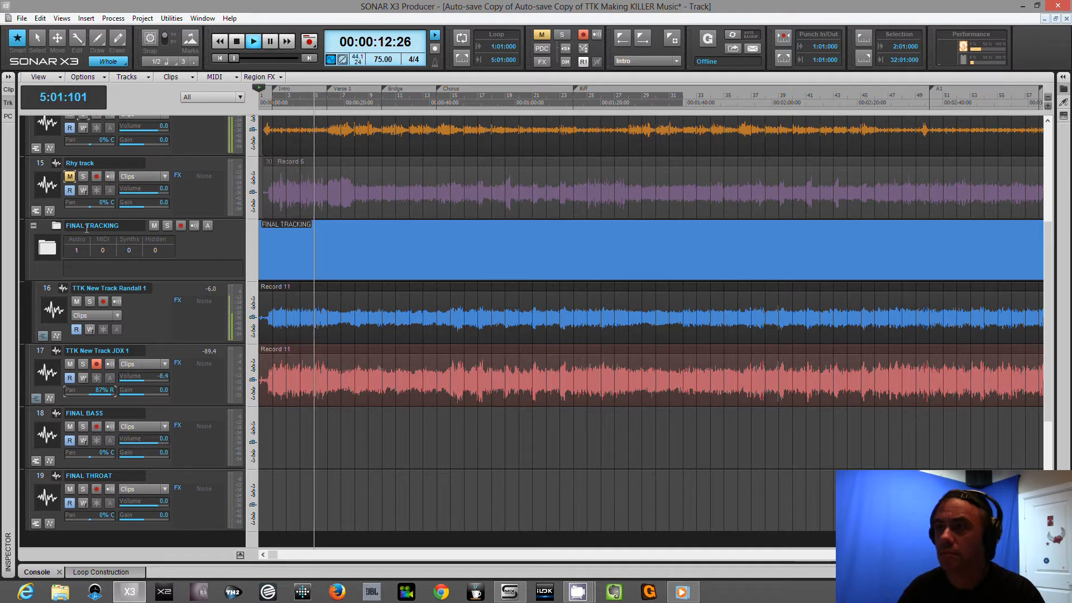
{"action": "left_click", "coordinate": [77, 301]}
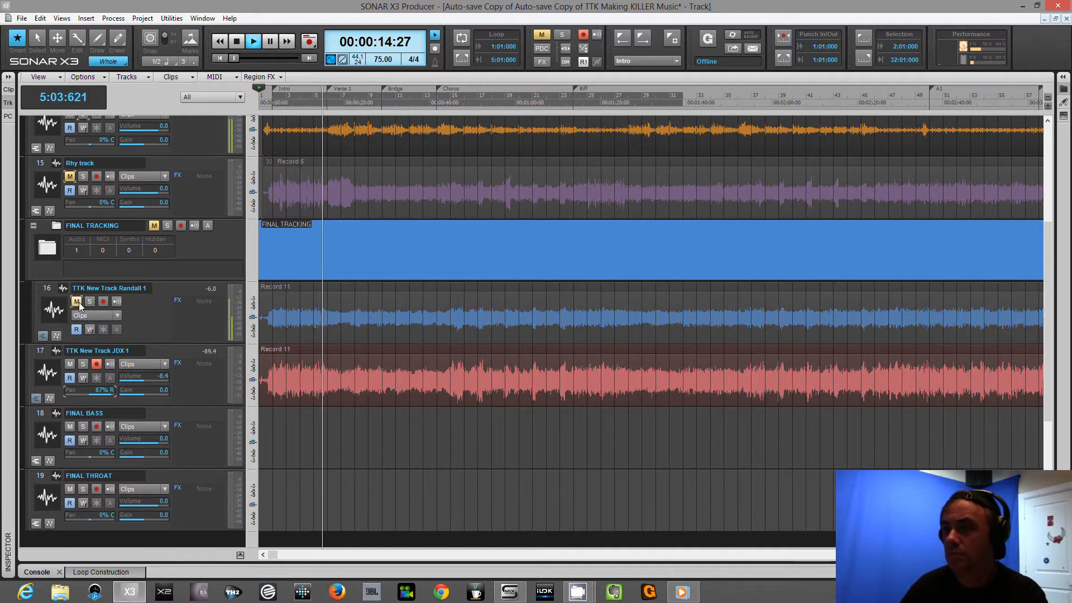
{"action": "left_click_drag", "start_coordinate": [141, 380], "coordinate": [143, 381]}
{"action": "scroll", "coordinate": [143, 381], "scroll_direction": "up", "scroll_amount": 4}
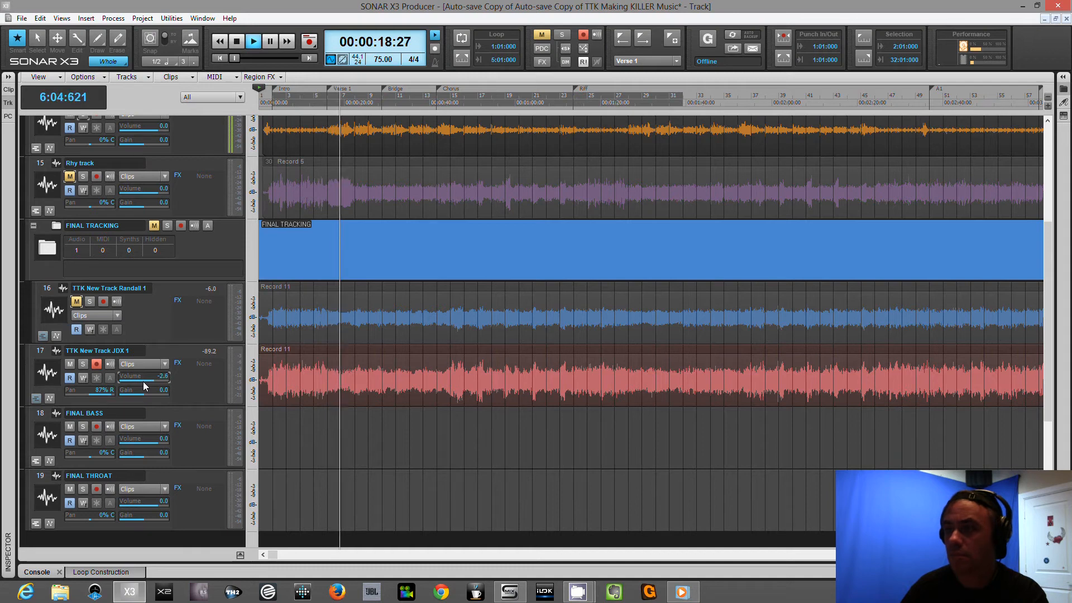
{"action": "left_click", "coordinate": [76, 302]}
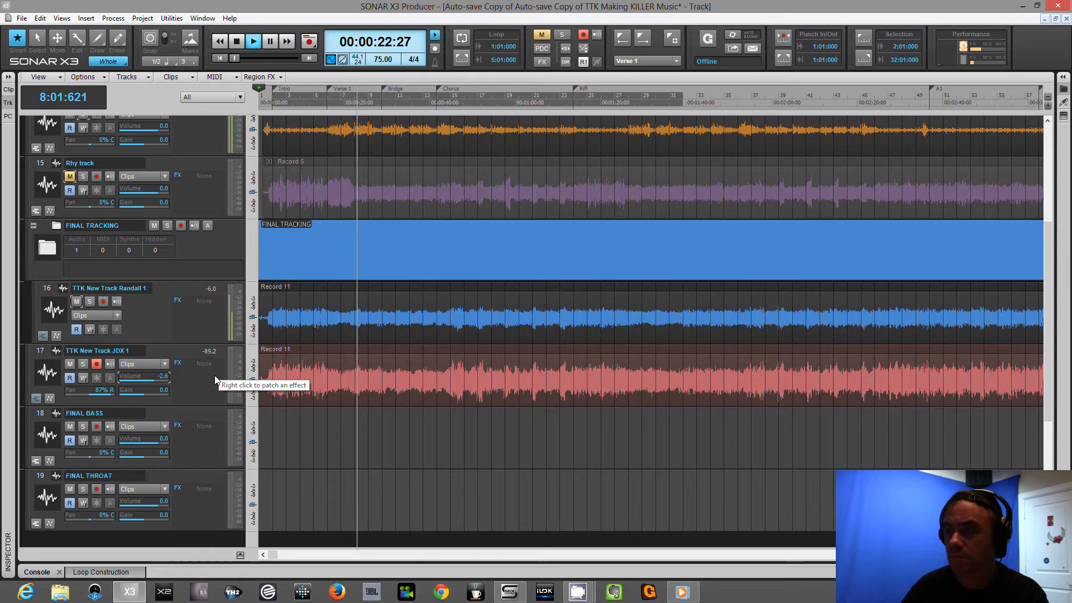
{"action": "left_click", "coordinate": [96, 363]}
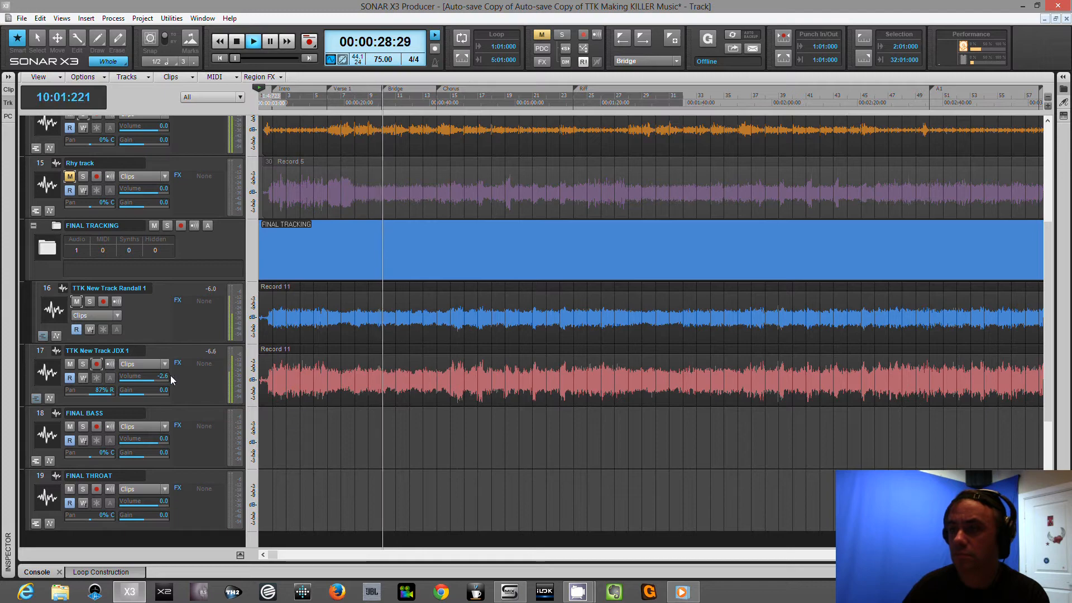
Show the bus pane below the tracks and insert a new stereo bus.
{"action": "scroll", "coordinate": [172, 386], "scroll_direction": "down", "scroll_amount": 2}
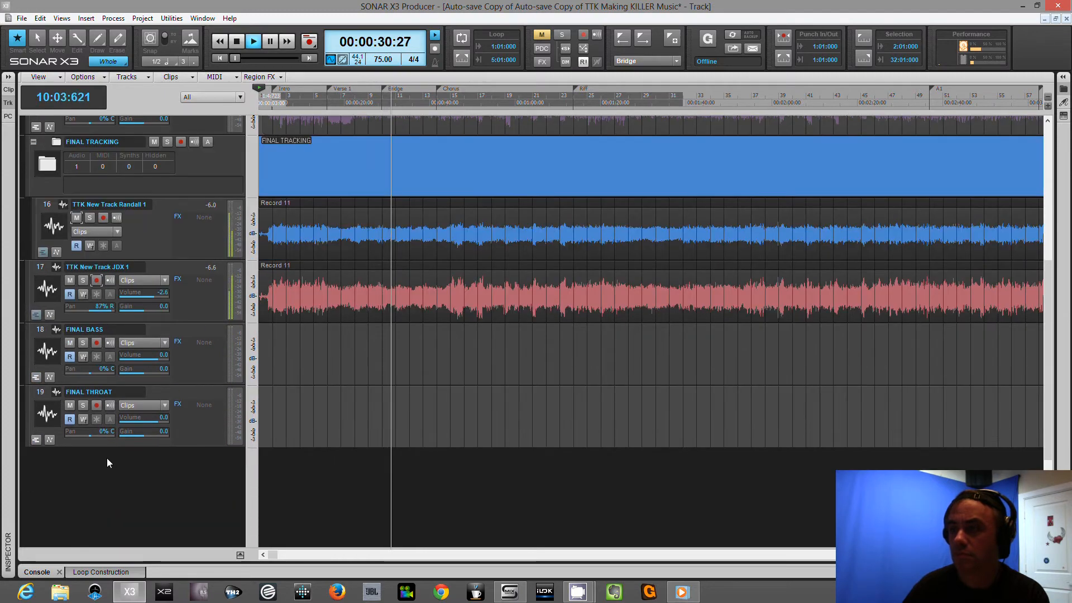
{"action": "right_click", "coordinate": [108, 460]}
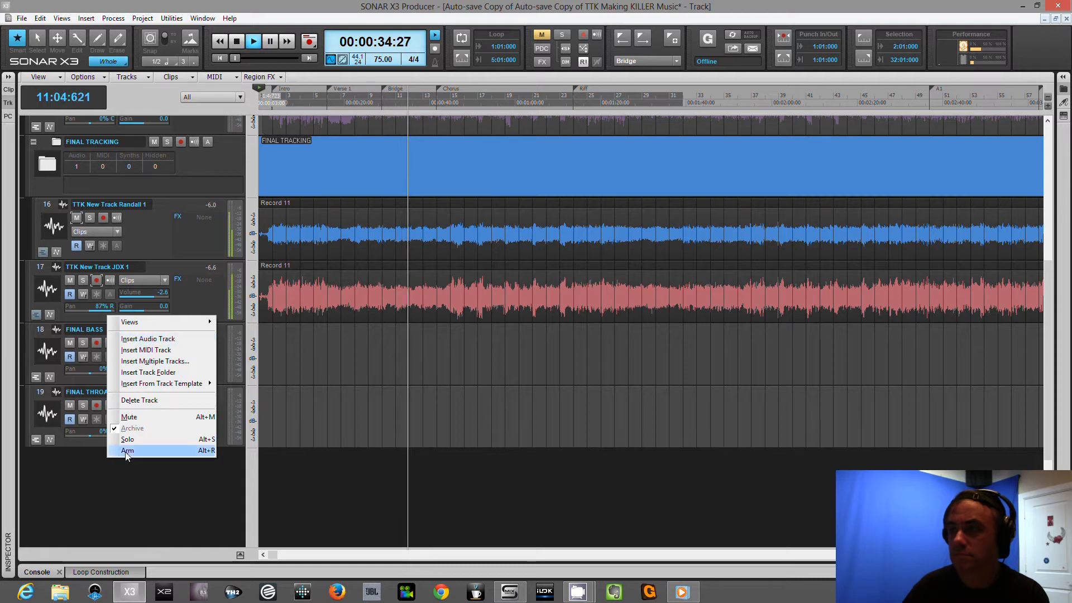
{"action": "left_click", "coordinate": [62, 462]}
{"action": "left_click", "coordinate": [240, 555]}
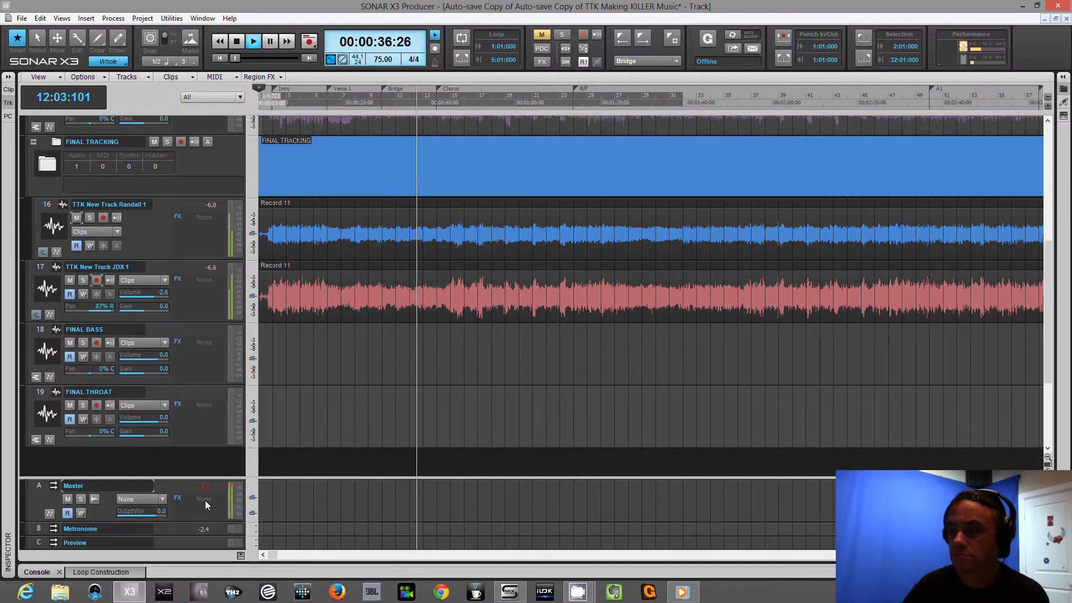
{"action": "scroll", "coordinate": [182, 489], "scroll_direction": "down", "scroll_amount": 2}
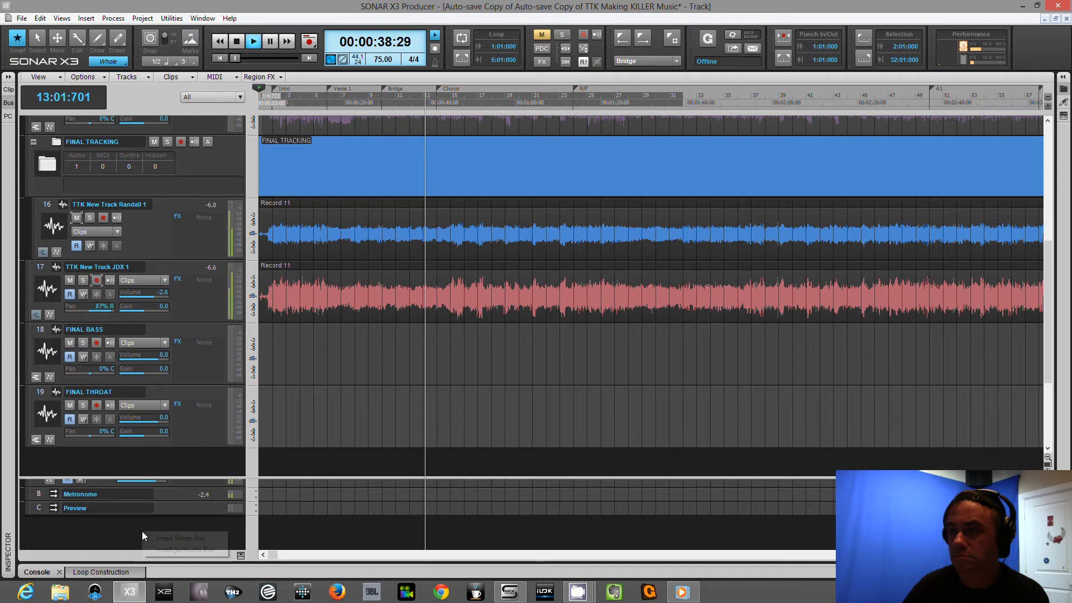
{"action": "scroll", "coordinate": [187, 539], "scroll_direction": "up", "scroll_amount": 2}
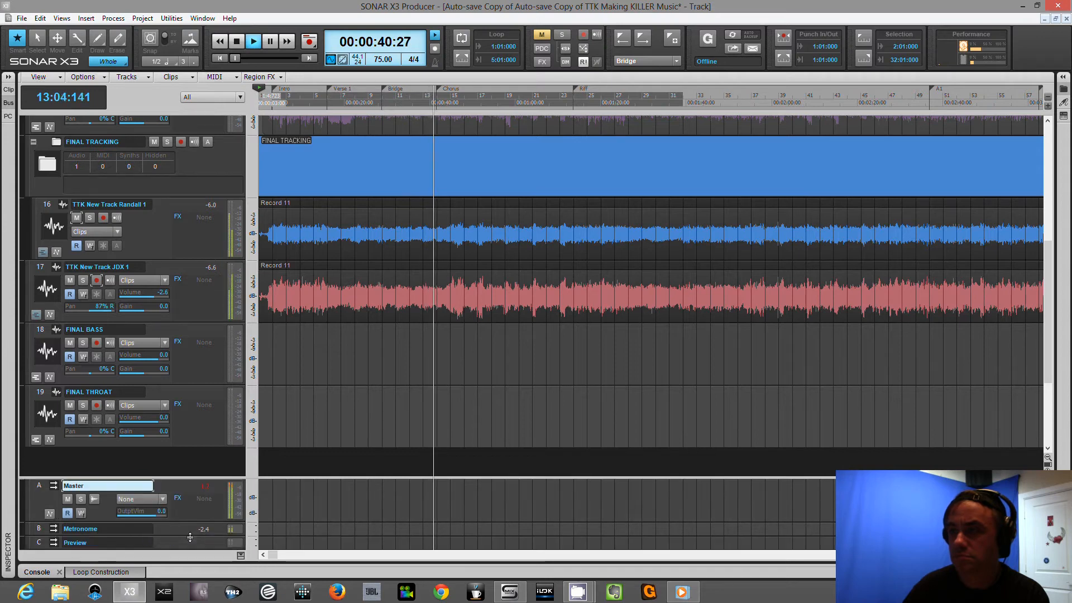
{"action": "key", "text": "Insert"}
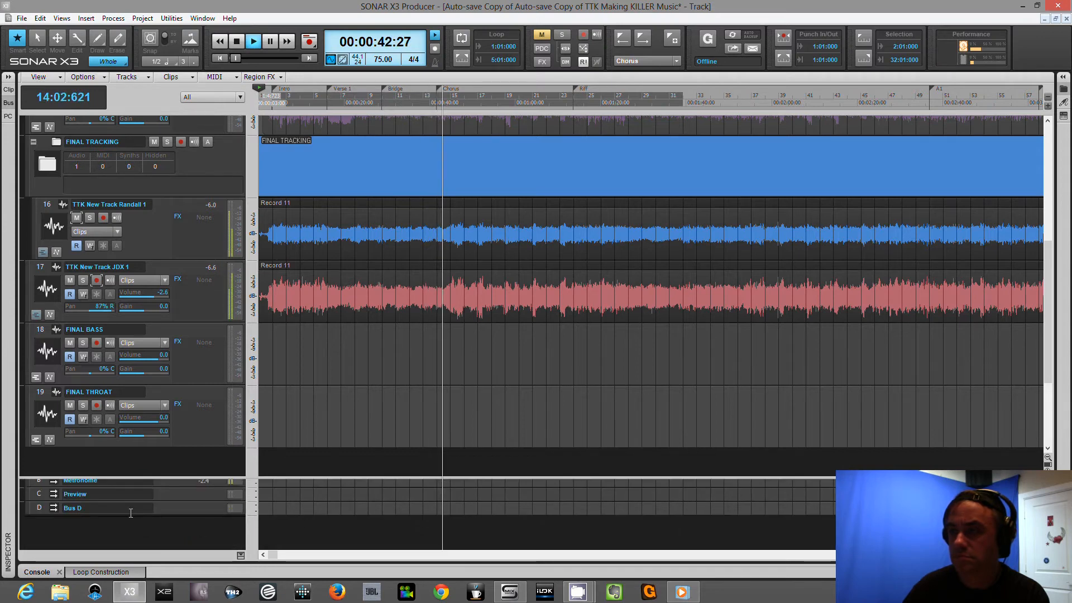
Rename the new bus as Rhy Guitars and stop playback.
{"action": "double_click", "coordinate": [131, 510]}
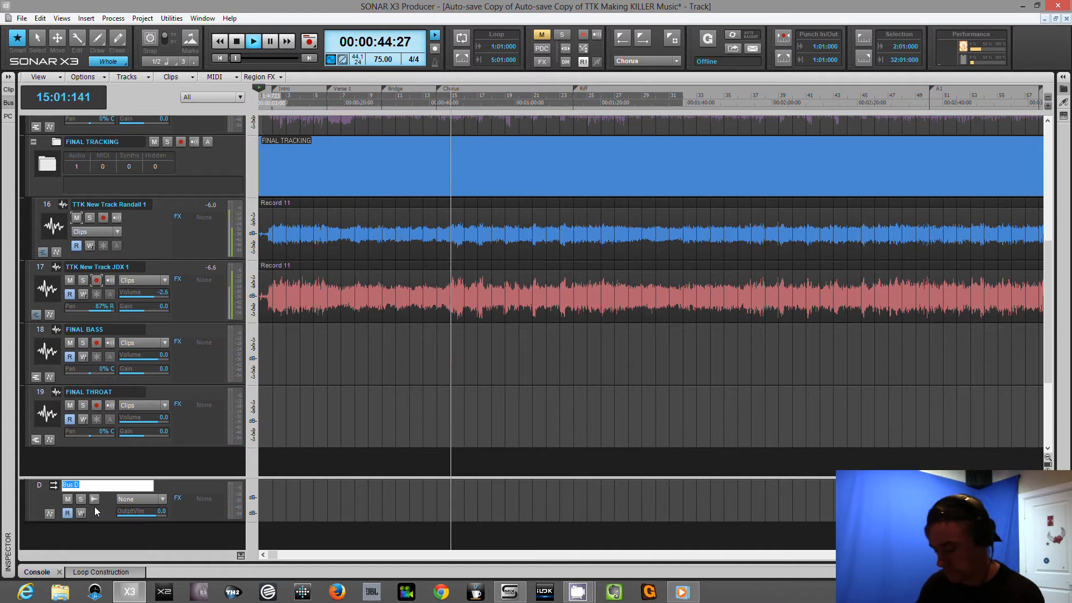
{"action": "type", "text": "Rhy Guitar"}
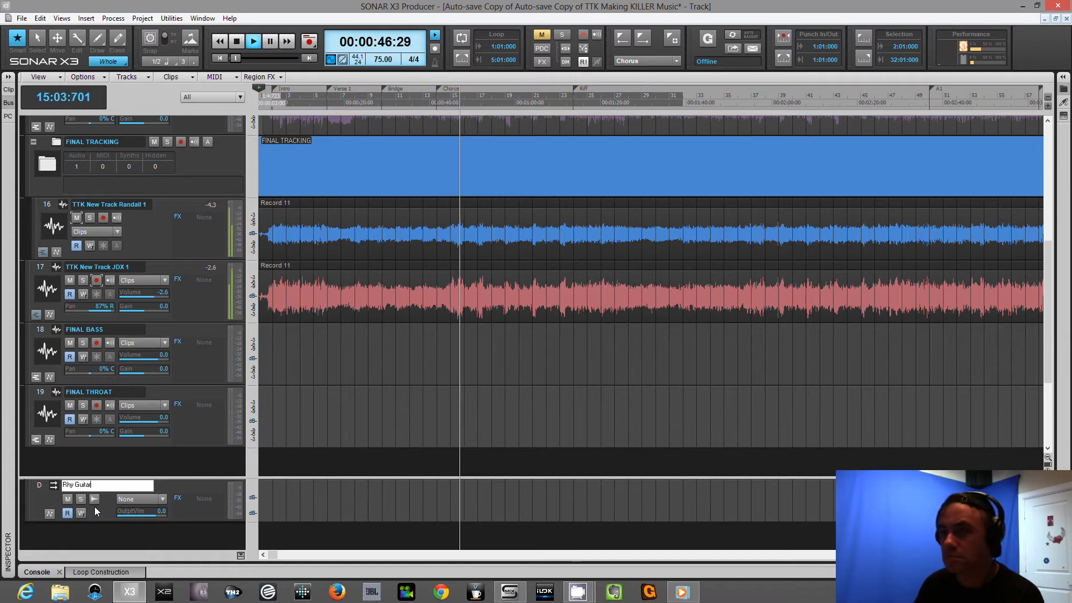
{"action": "type", "text": "s"}
{"action": "key", "text": "Return"}
{"action": "key", "text": "space"}
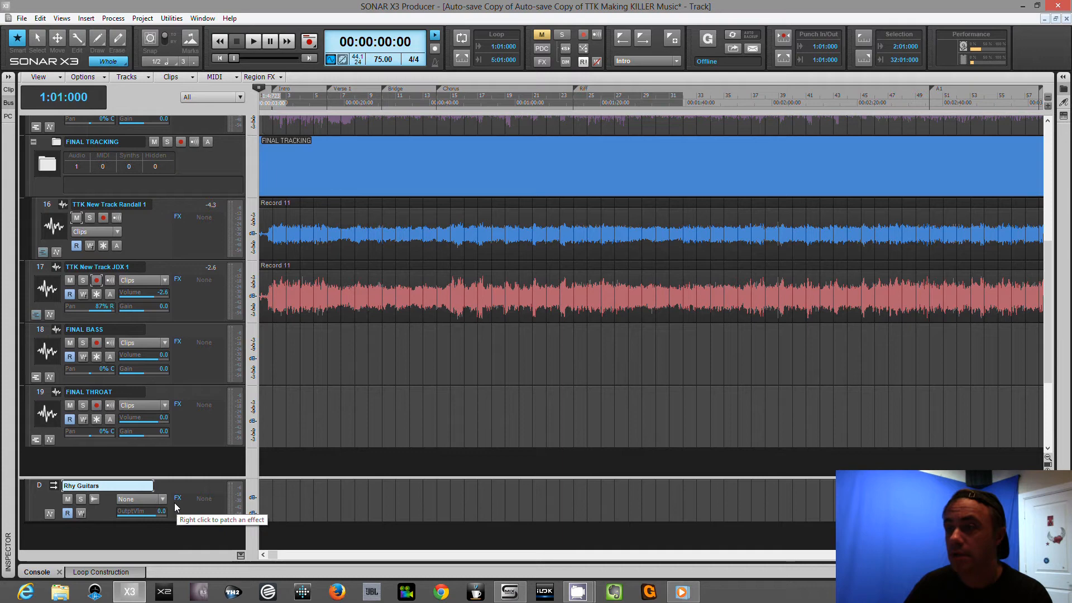
Route the output of the TTK New Track Randall 1 track to the Rhy Guitars bus.
{"action": "scroll", "coordinate": [156, 494], "scroll_direction": "up", "scroll_amount": 1}
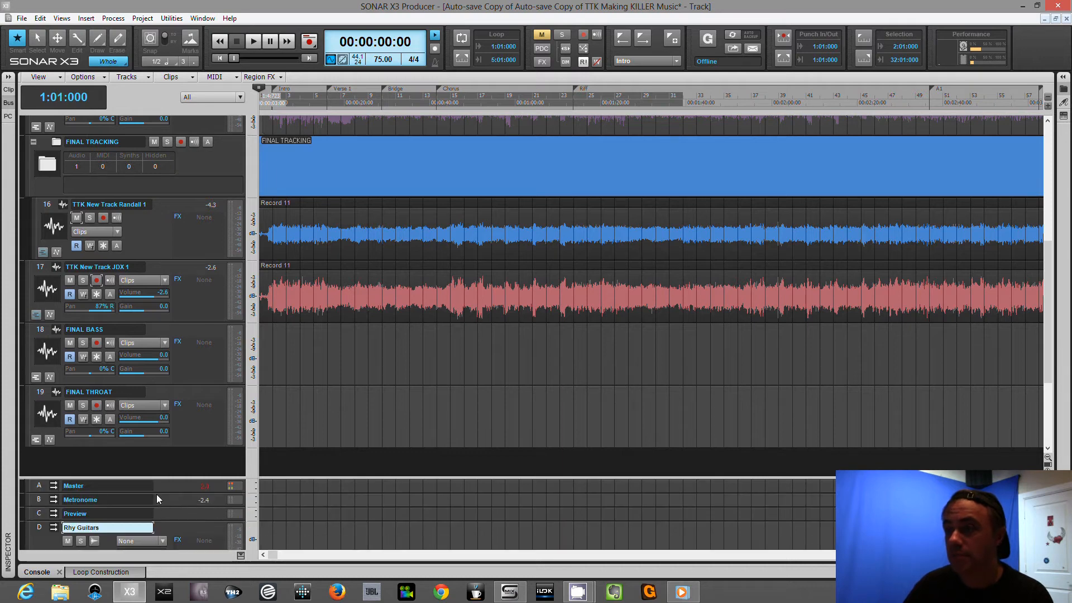
{"action": "scroll", "coordinate": [157, 494], "scroll_direction": "down", "scroll_amount": 1}
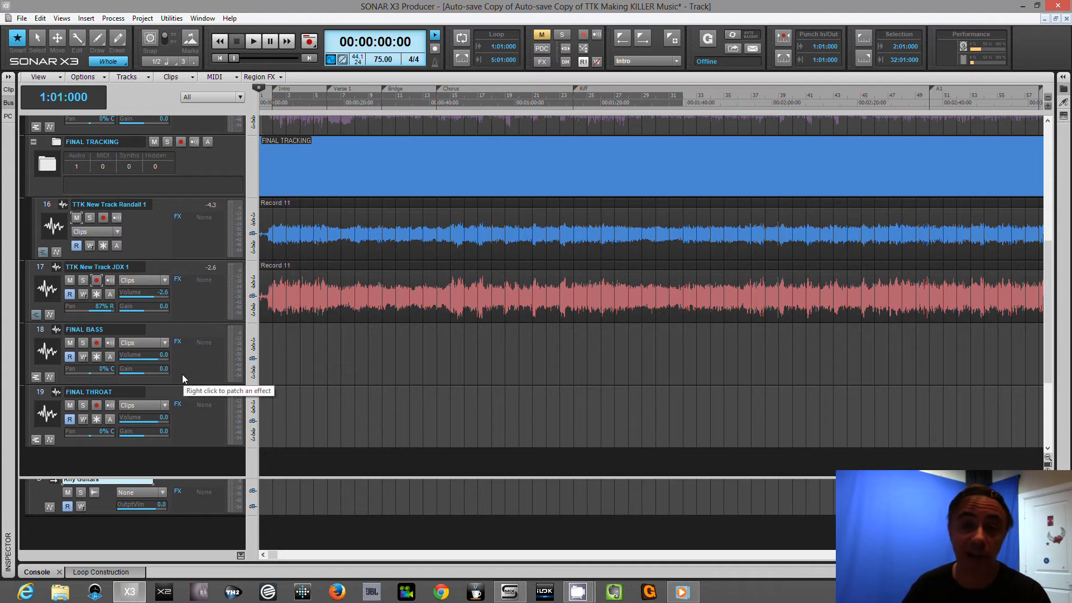
{"action": "scroll", "coordinate": [182, 368], "scroll_direction": "up", "scroll_amount": 1}
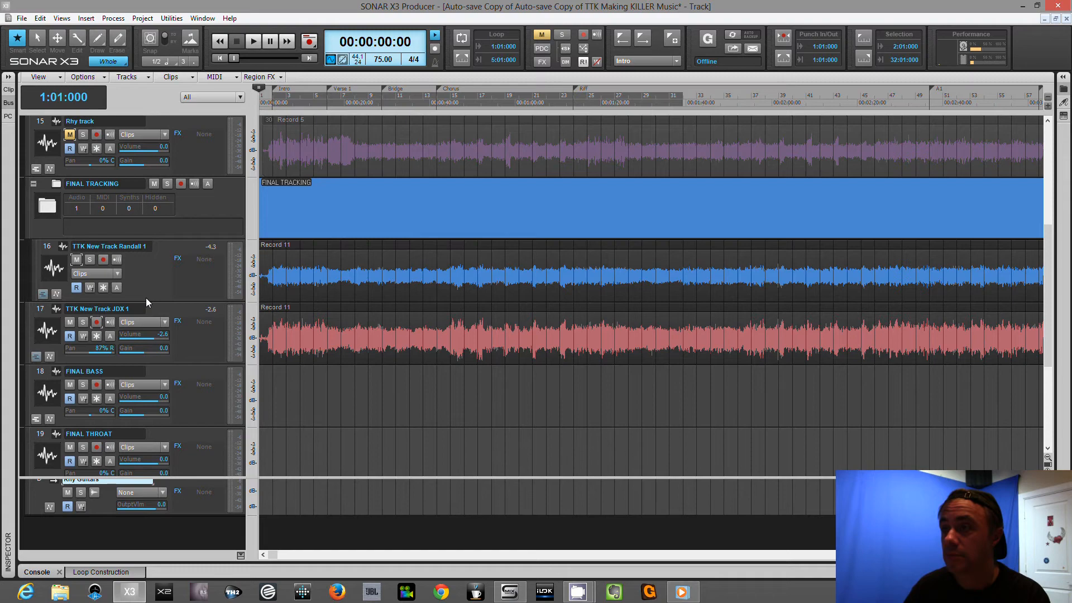
{"action": "left_click", "coordinate": [141, 275]}
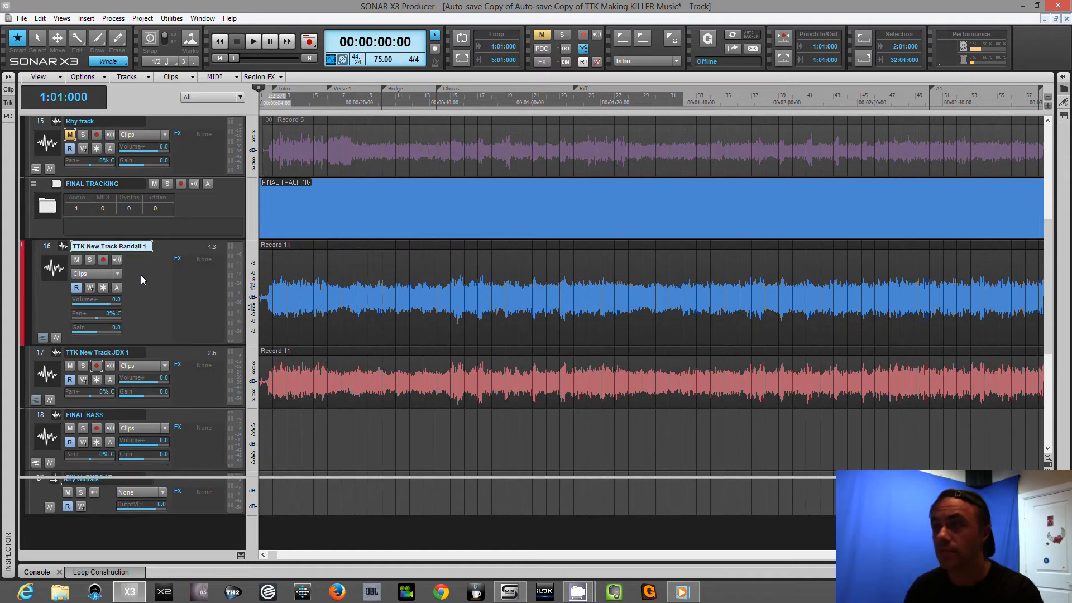
{"action": "key", "text": "i"}
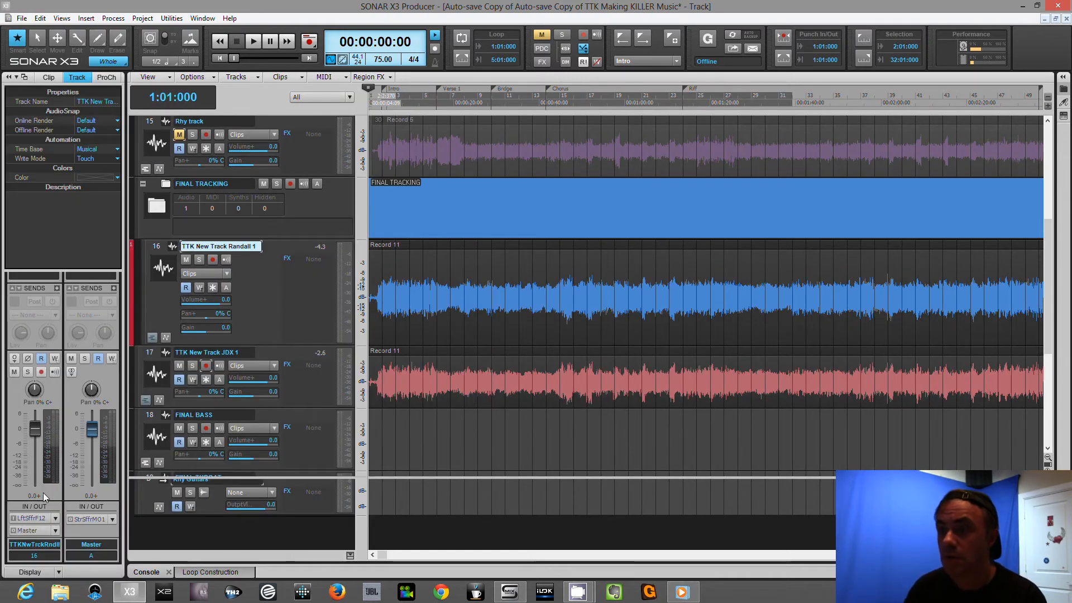
{"action": "left_click", "coordinate": [55, 530]}
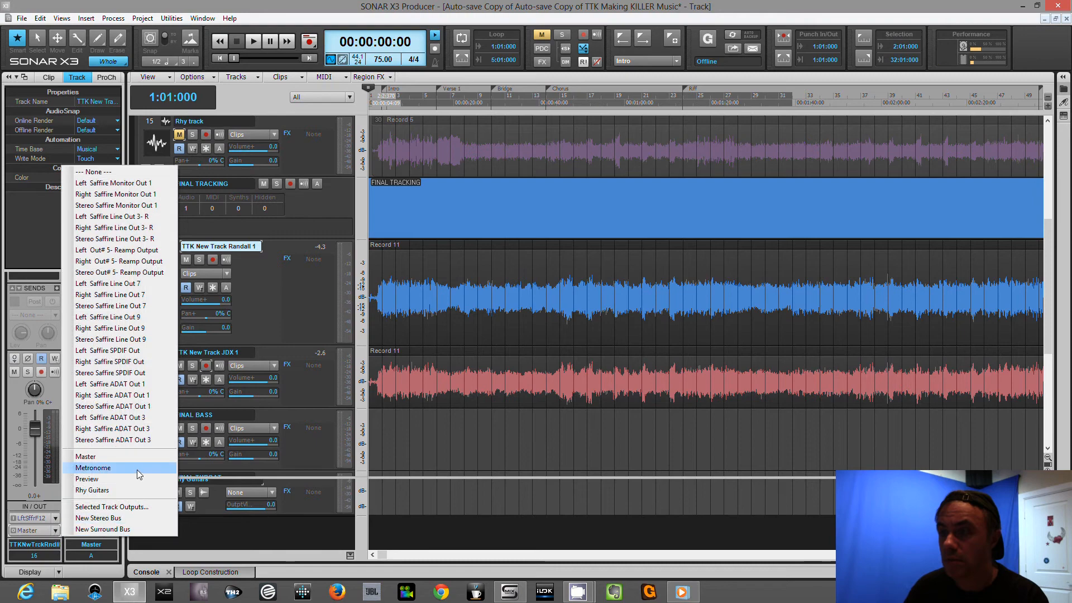
{"action": "left_click", "coordinate": [136, 488]}
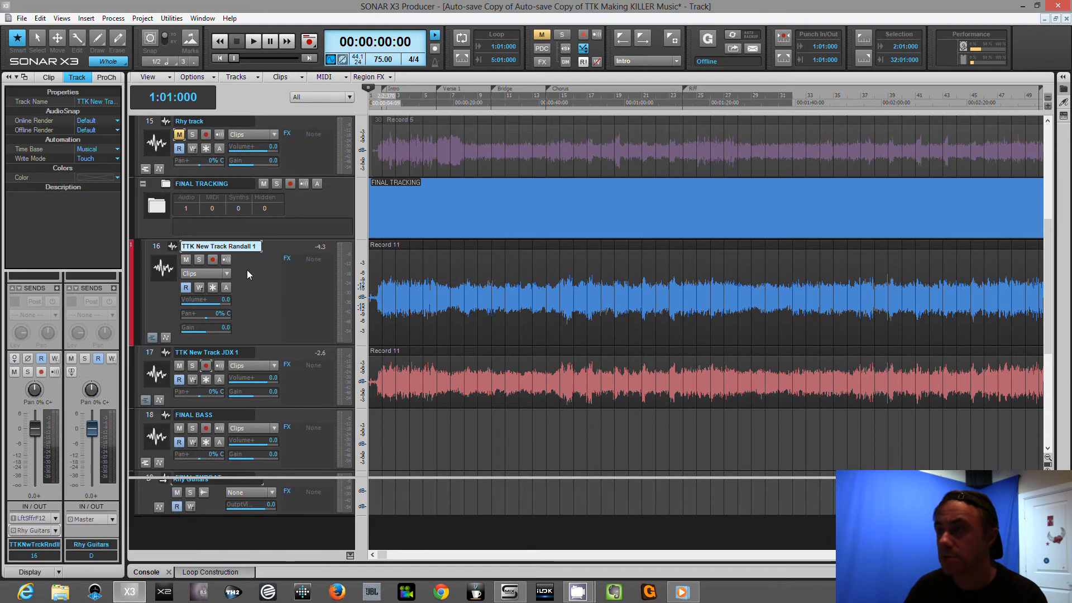
Route the output of the TTK New Track JDX 1 track to the Rhy Guitars bus and hide the track inspector.
{"action": "left_click", "coordinate": [283, 354]}
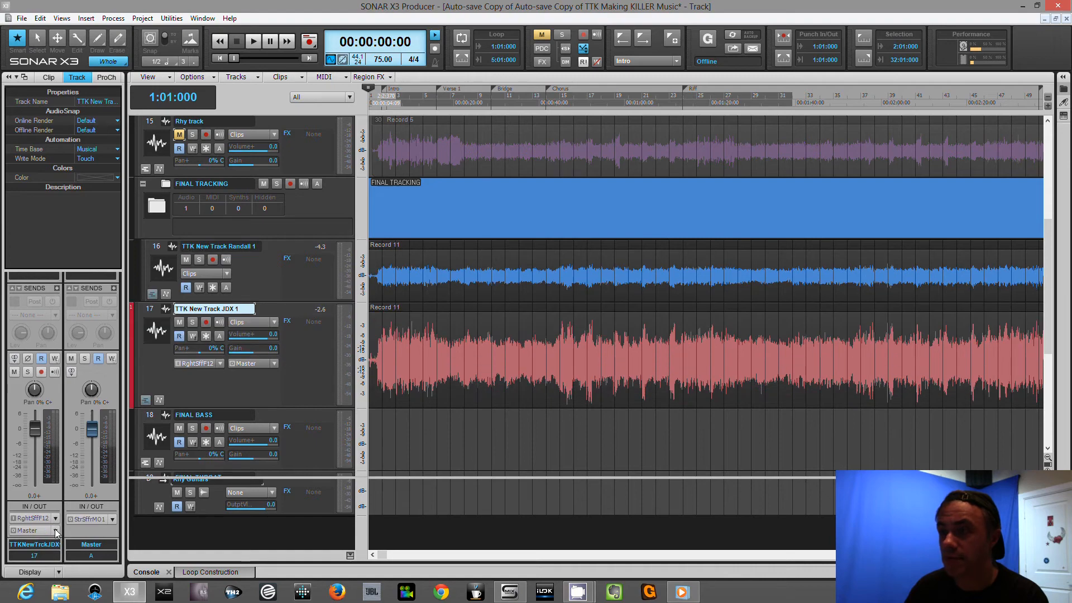
{"action": "left_click", "coordinate": [56, 531]}
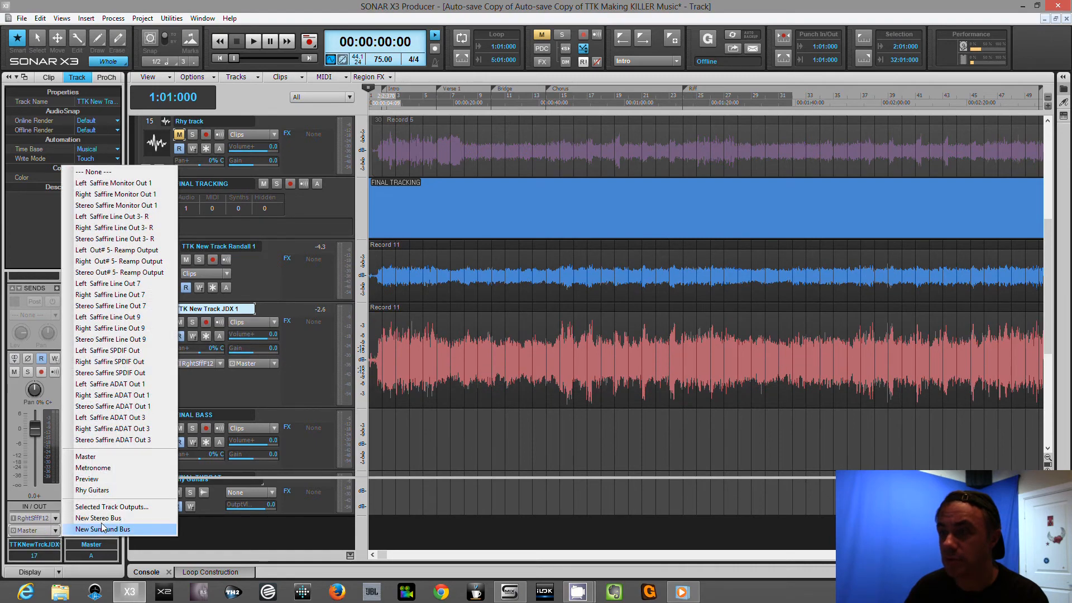
{"action": "left_click", "coordinate": [125, 490]}
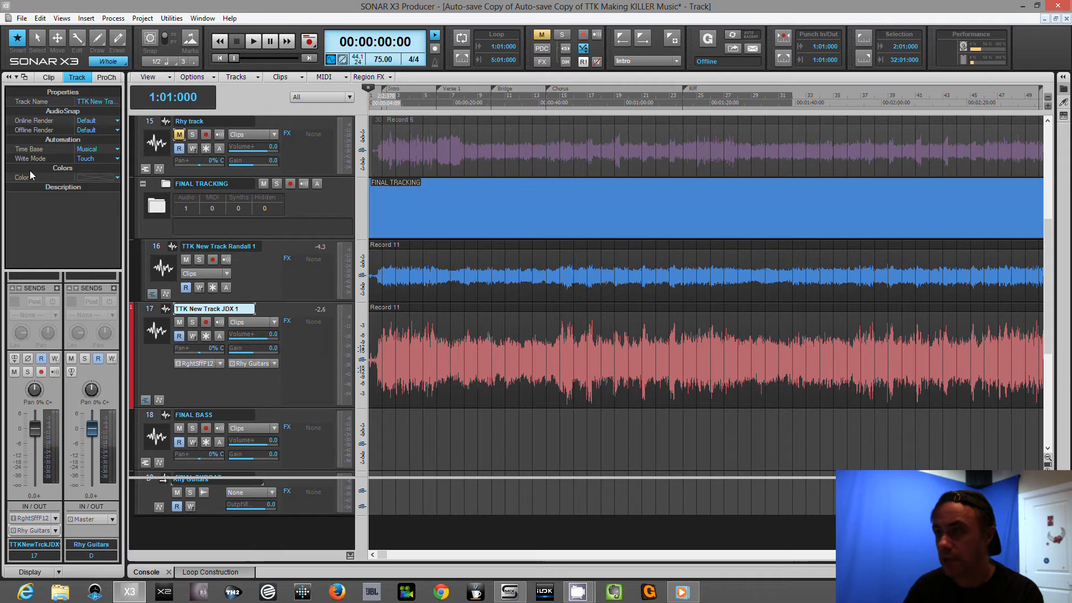
{"action": "key", "text": "i"}
Set the Rhy Guitars bus output volume to -3.5 during playback, stop playback, and hide the inspector.
{"action": "scroll", "coordinate": [162, 279], "scroll_direction": "down", "scroll_amount": 2}
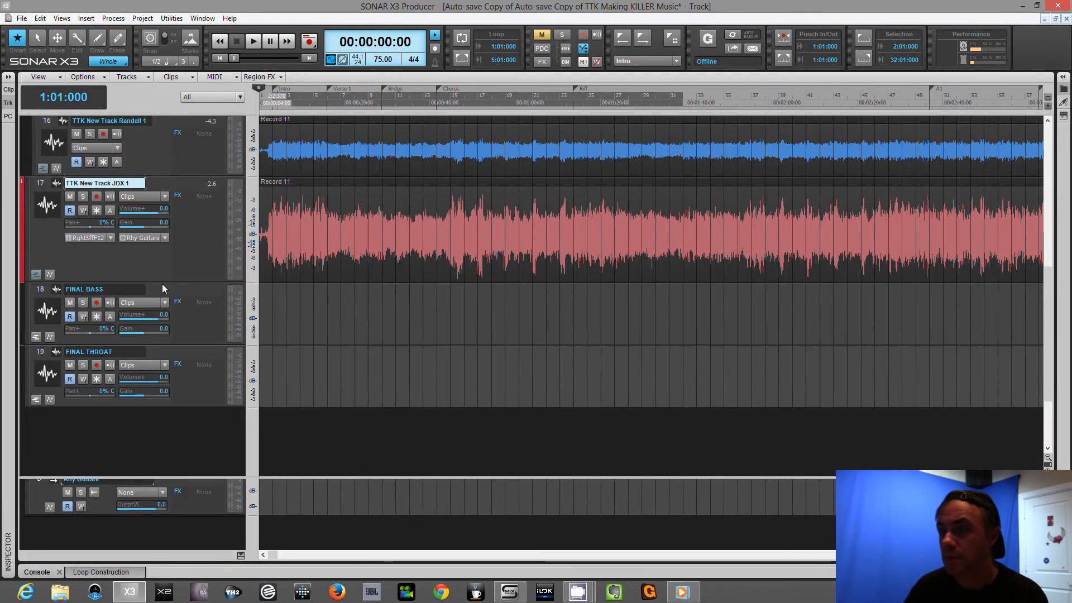
{"action": "scroll", "coordinate": [178, 495], "scroll_direction": "up", "scroll_amount": 1}
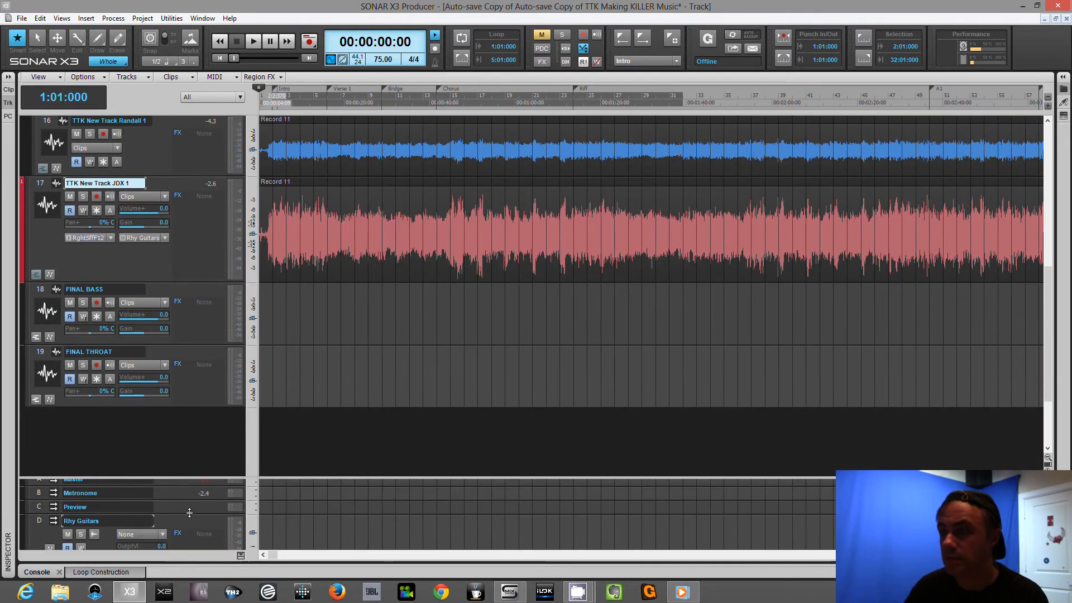
{"action": "left_click", "coordinate": [183, 521]}
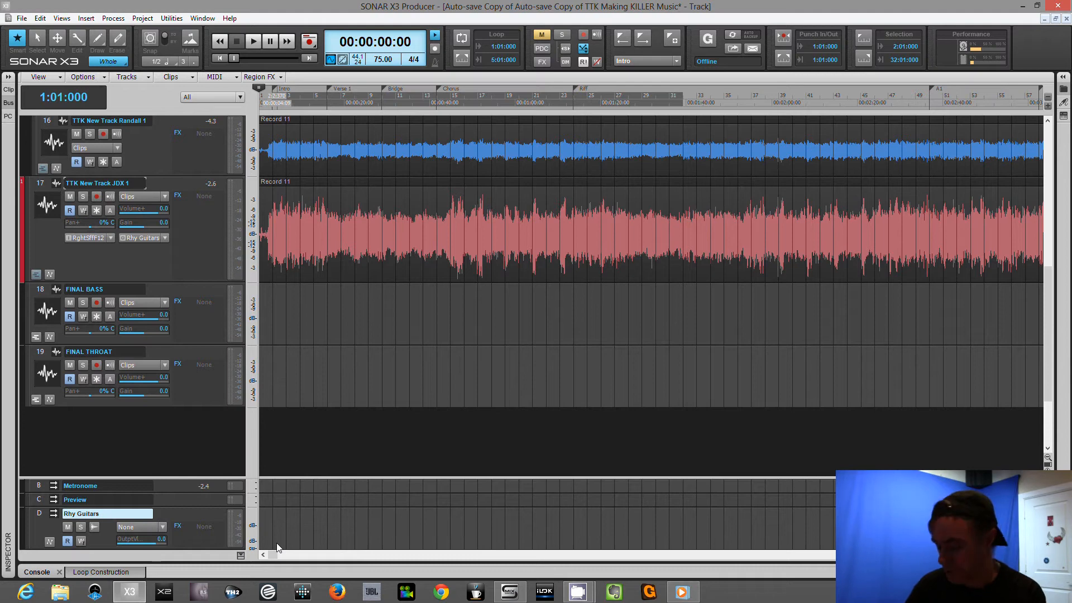
{"action": "key", "text": "space"}
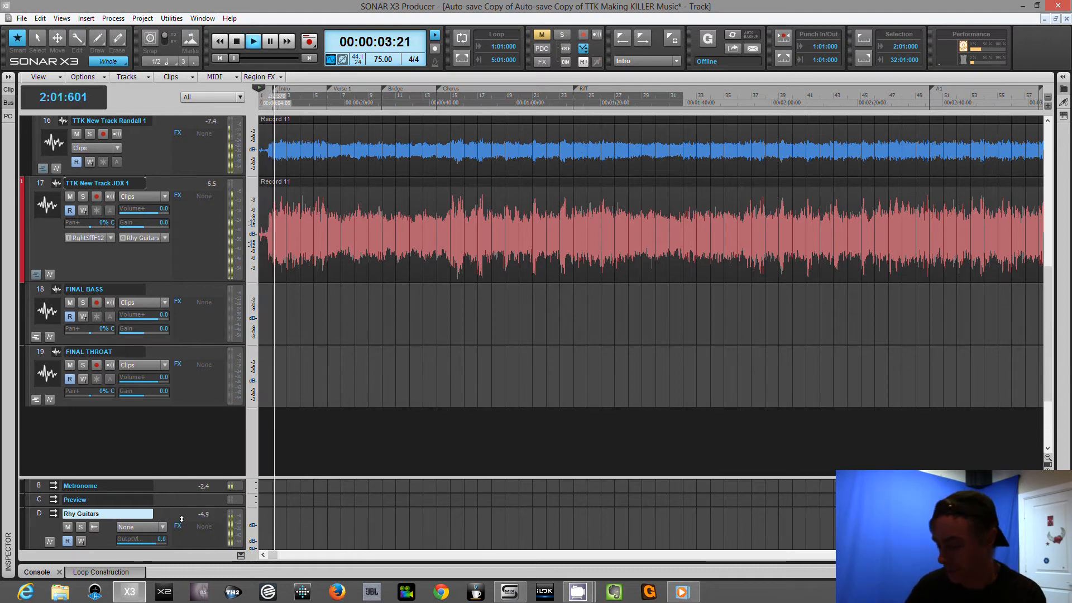
{"action": "key", "text": "i"}
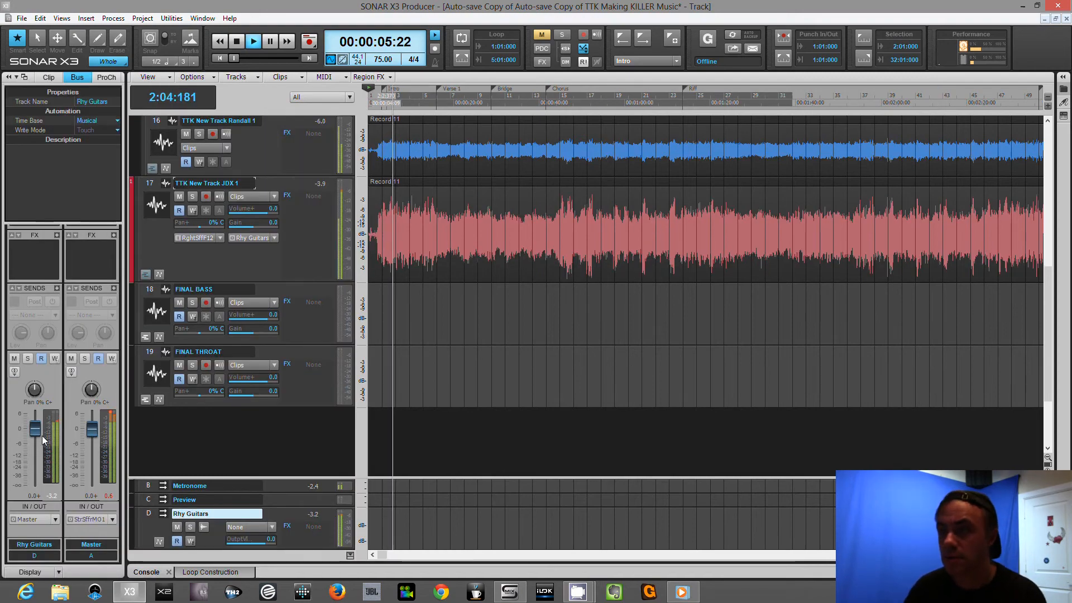
{"action": "scroll", "coordinate": [33, 430], "scroll_direction": "down", "scroll_amount": 7}
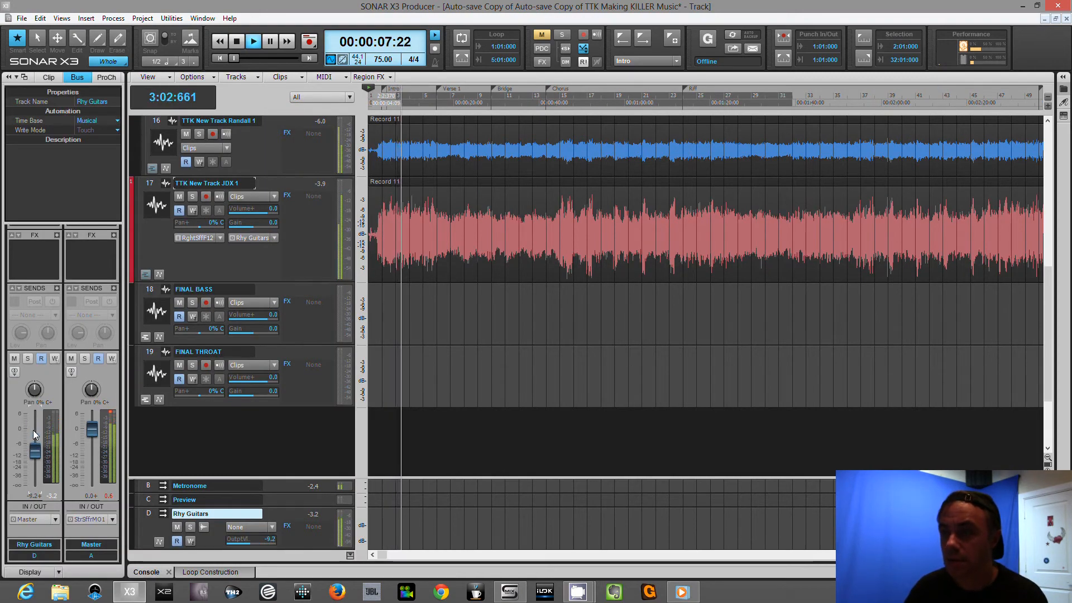
{"action": "scroll", "coordinate": [33, 433], "scroll_direction": "up", "scroll_amount": 4}
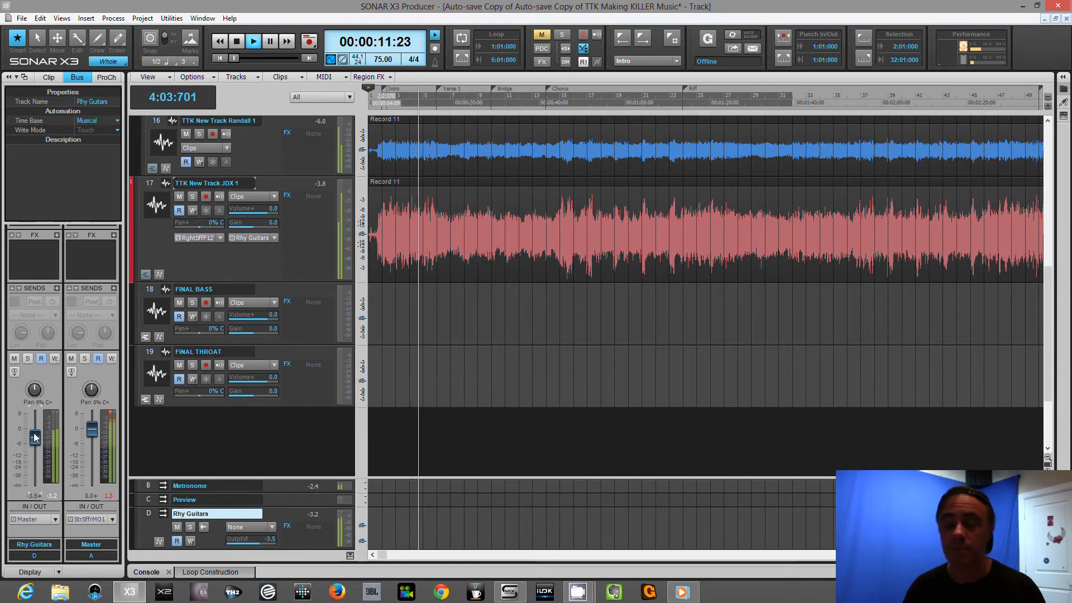
{"action": "key", "text": "space"}
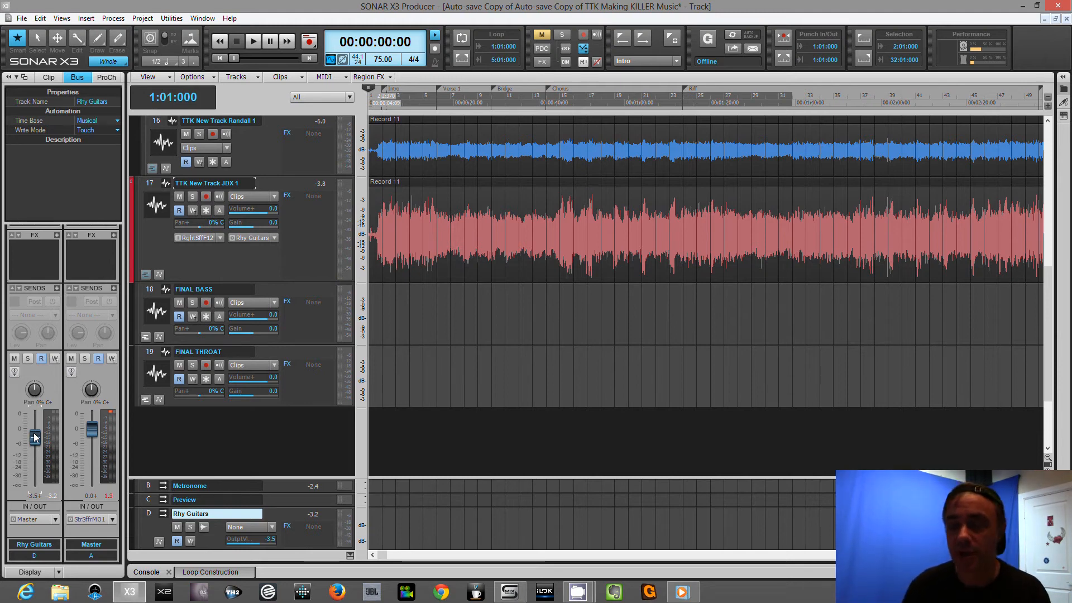
{"action": "key", "text": "i"}
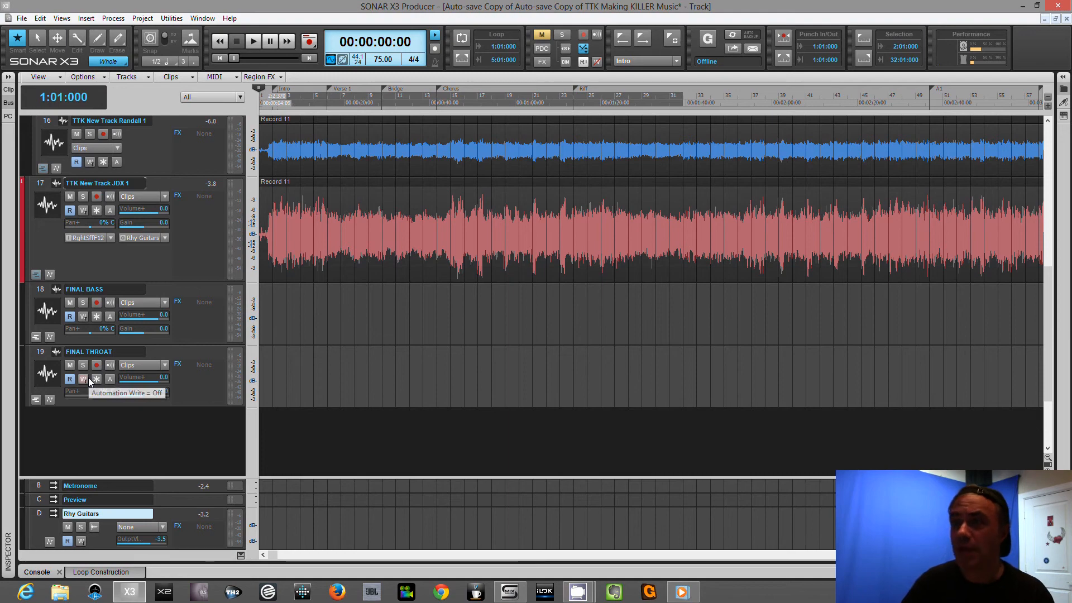
Look over the final guitar tracks and select the FINAL BASS track.
{"action": "scroll", "coordinate": [89, 377], "scroll_direction": "up", "scroll_amount": 3}
{"action": "scroll", "coordinate": [89, 379], "scroll_direction": "up", "scroll_amount": 1}
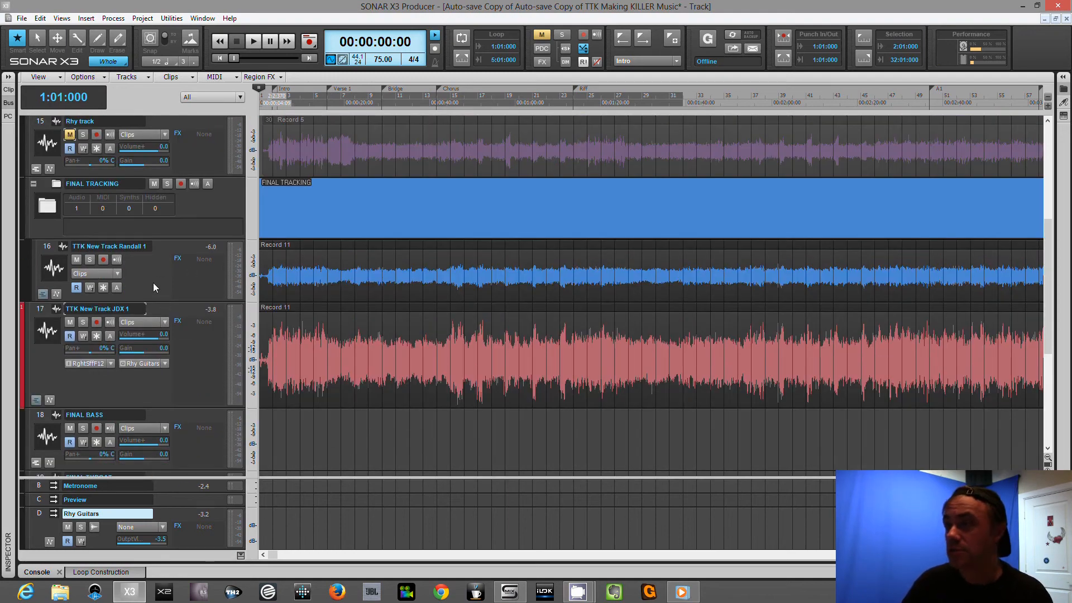
{"action": "left_click_drag", "start_coordinate": [153, 301], "coordinate": [149, 350]}
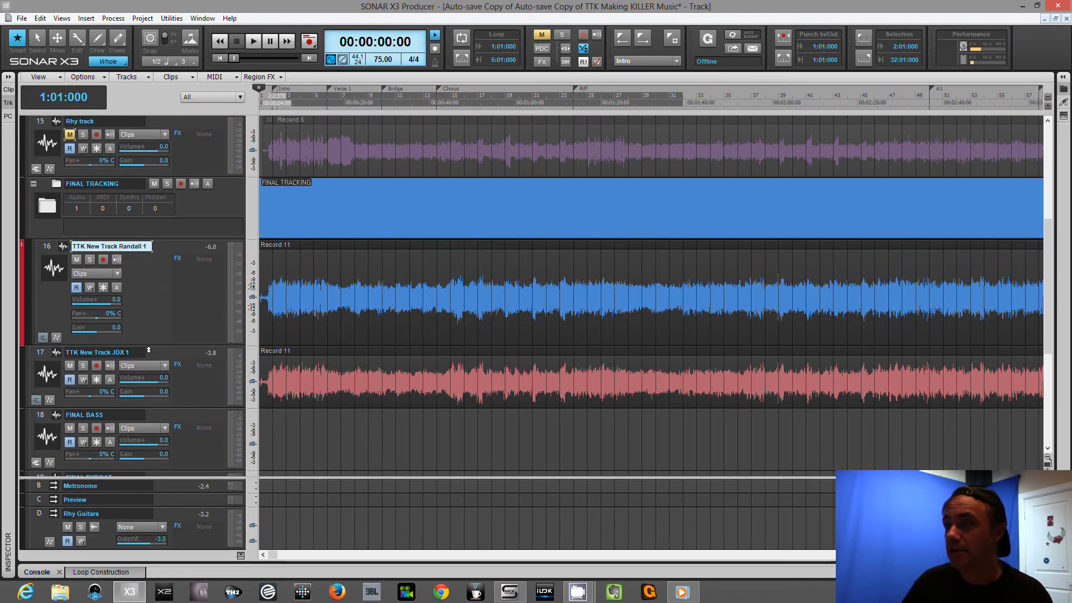
{"action": "left_click", "coordinate": [162, 412]}
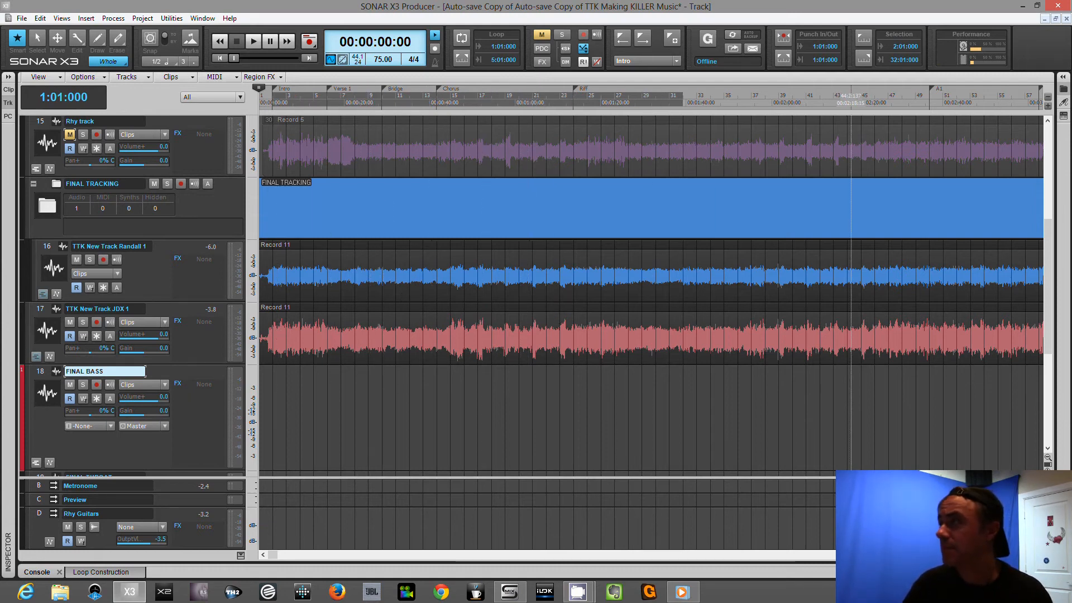
Play the bused rhythm guitars from the A1 marker, stop playback, and check the peak levels of the Randall 1 and JDX 1 tracks.
{"action": "scroll", "coordinate": [870, 335], "scroll_direction": "right", "scroll_amount": 3}
{"action": "scroll", "coordinate": [893, 335], "scroll_direction": "right", "scroll_amount": 3}
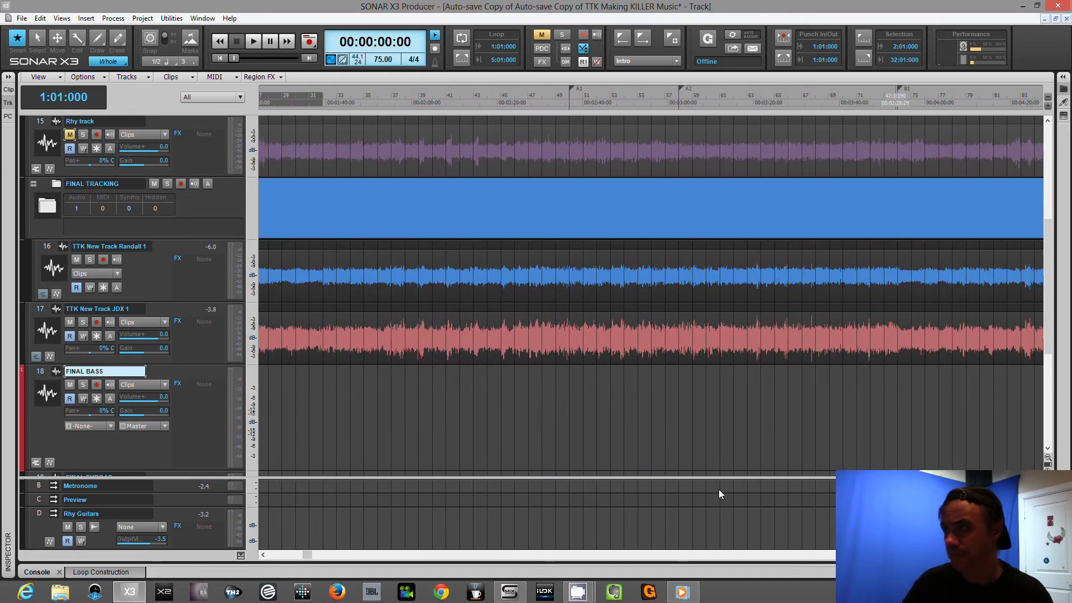
{"action": "left_click", "coordinate": [570, 388]}
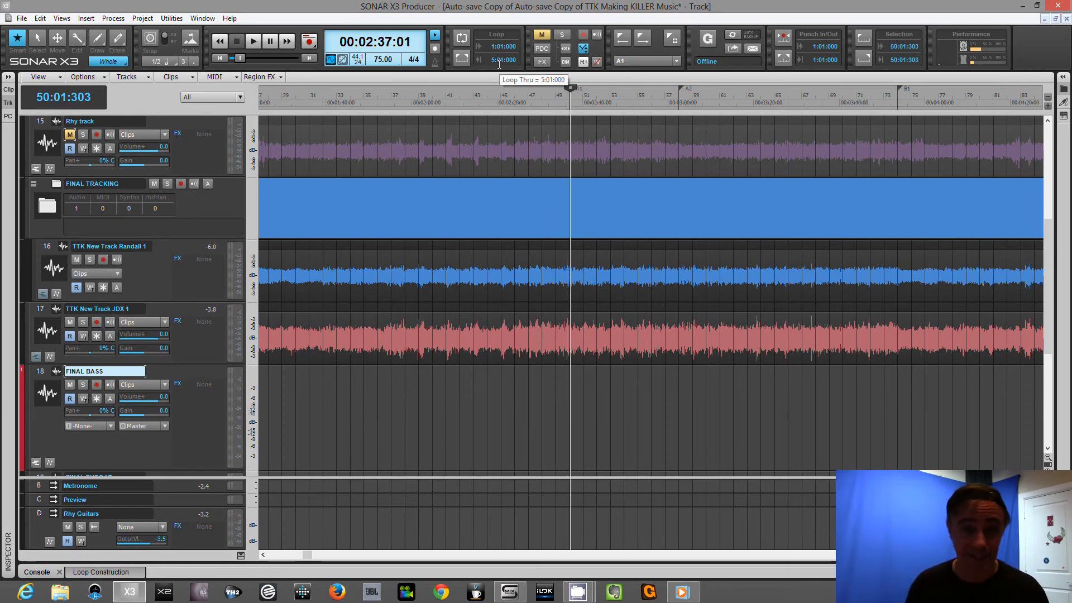
{"action": "key", "text": "b"}
{"action": "key", "text": "space"}
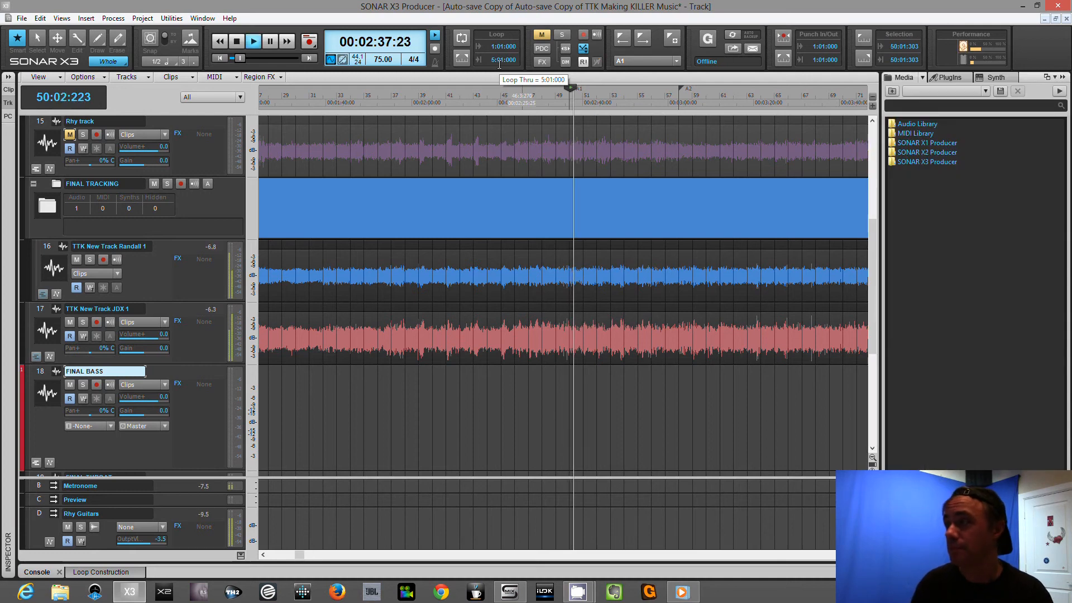
{"action": "key", "text": "b"}
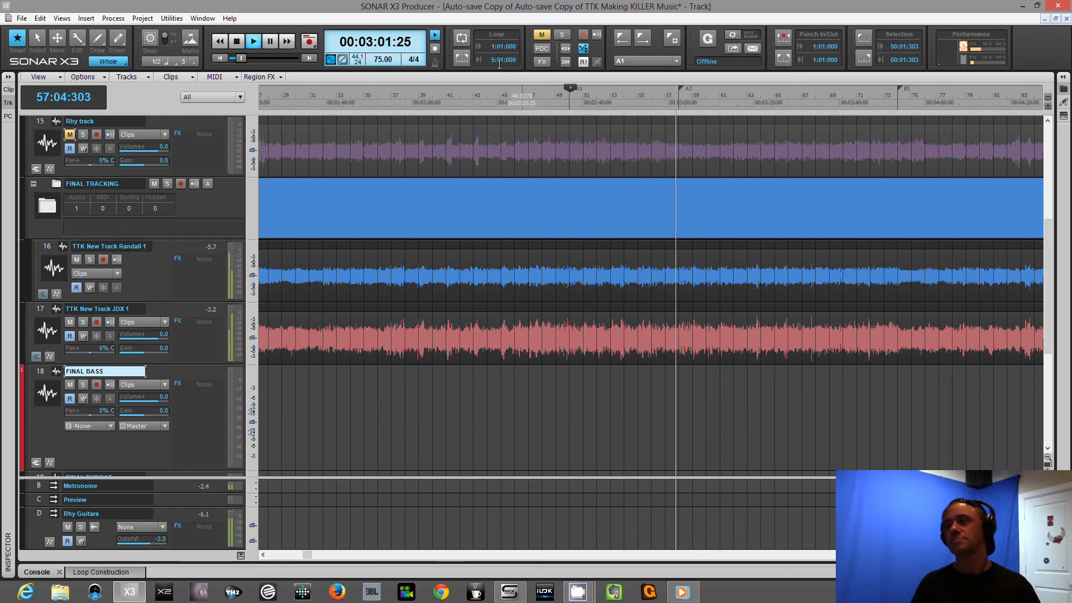
{"action": "key", "text": "space"}
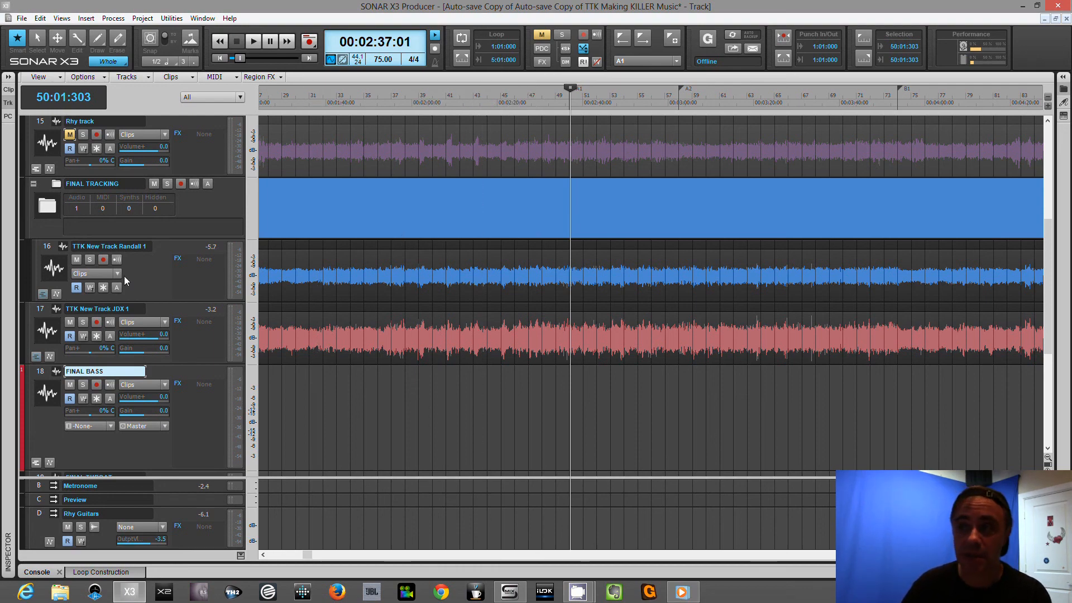
{"action": "left_click", "coordinate": [140, 289]}
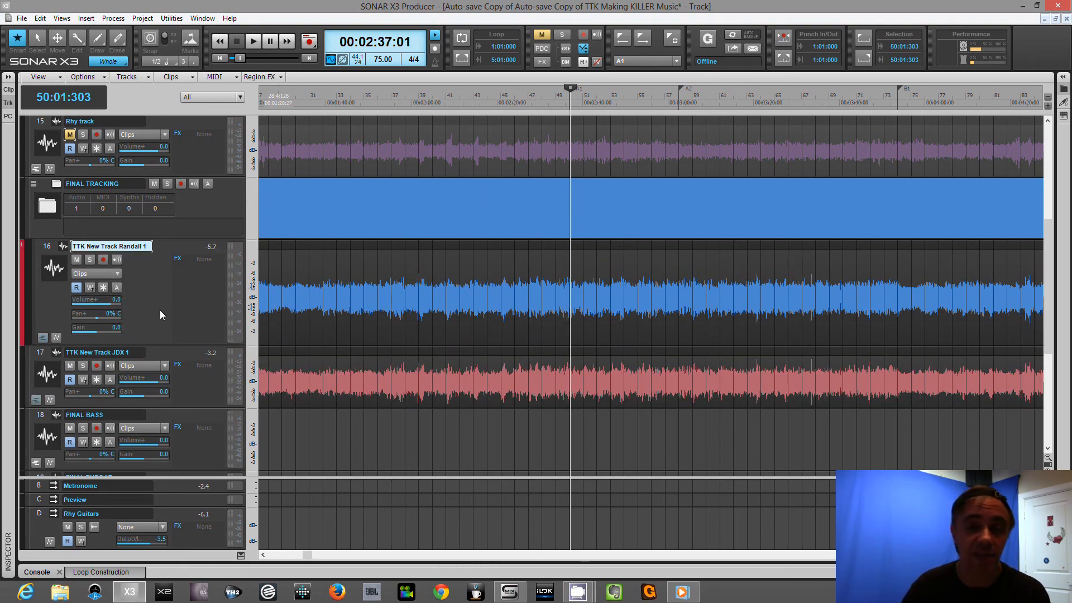
{"action": "left_click", "coordinate": [196, 353]}
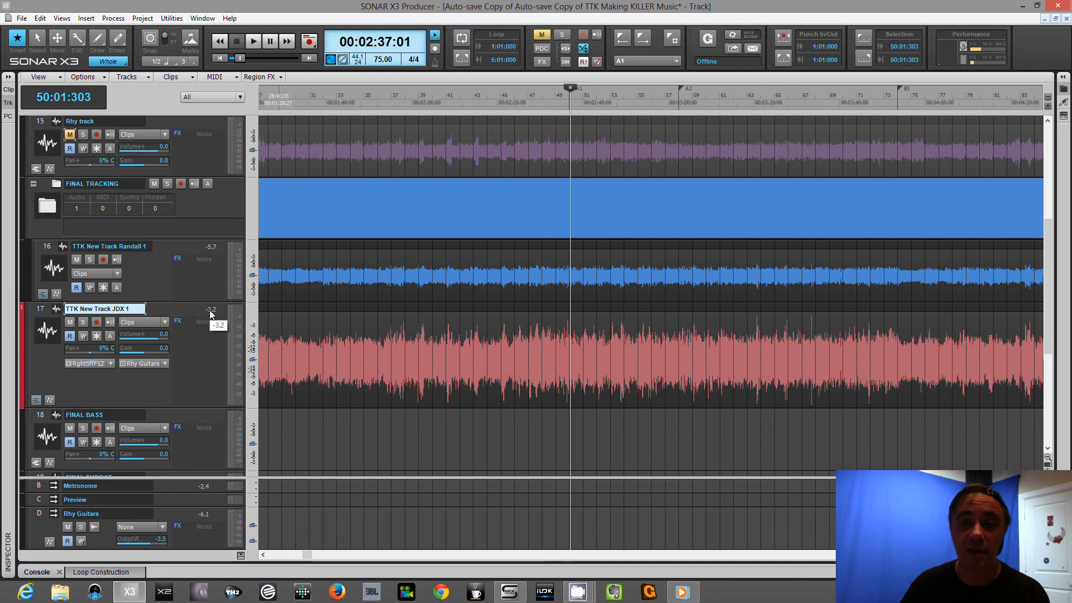